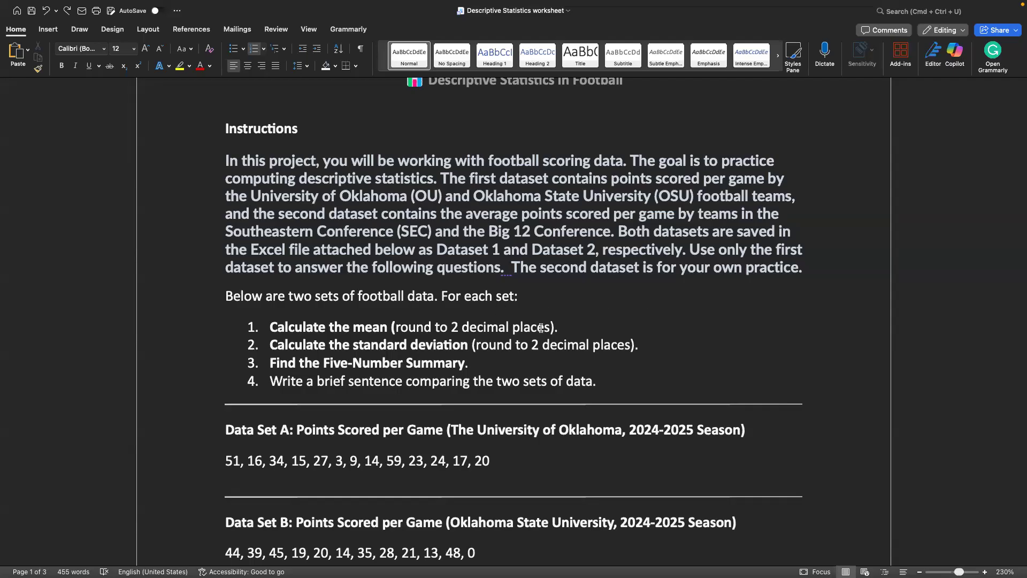
Read through the worksheet's instructions, both football data sets and the blank statistics fields for Set A and Set B.
{"action": "scroll", "coordinate": [611, 365], "scroll_direction": "down", "scroll_amount": 3}
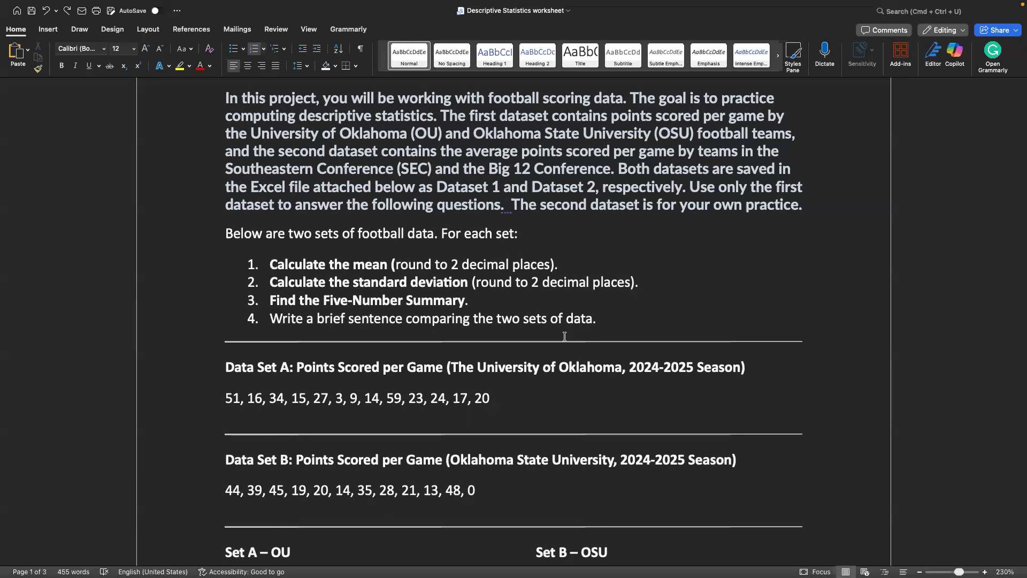
{"action": "scroll", "coordinate": [565, 336], "scroll_direction": "down", "scroll_amount": 2}
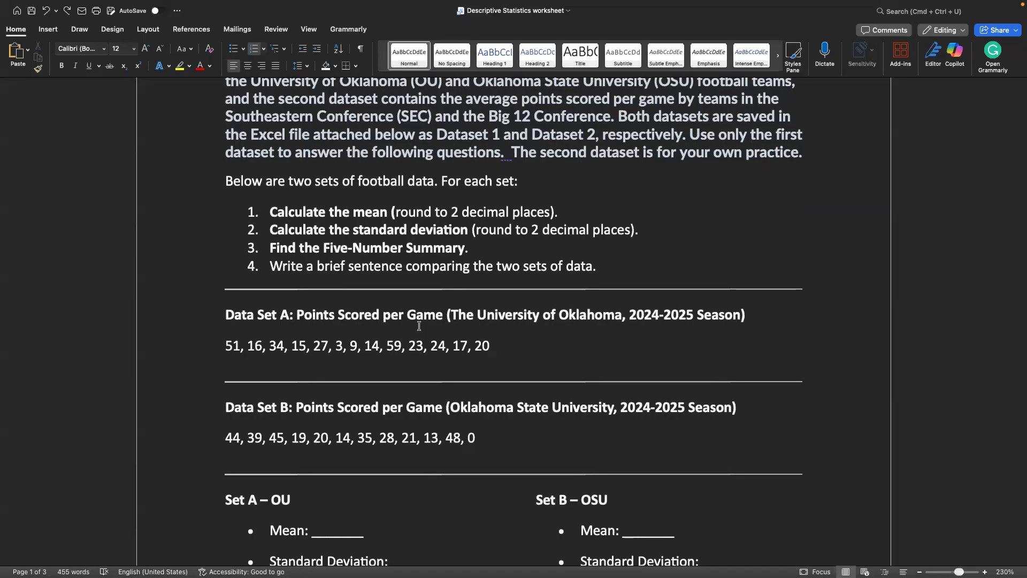
{"action": "scroll", "coordinate": [419, 326], "scroll_direction": "down", "scroll_amount": 4}
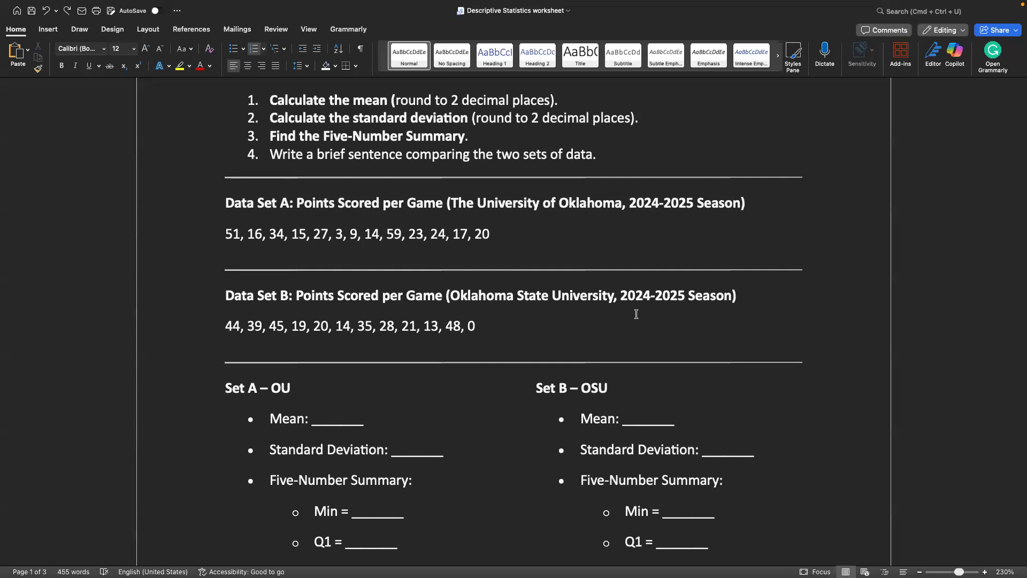
{"action": "scroll", "coordinate": [637, 314], "scroll_direction": "down", "scroll_amount": 4}
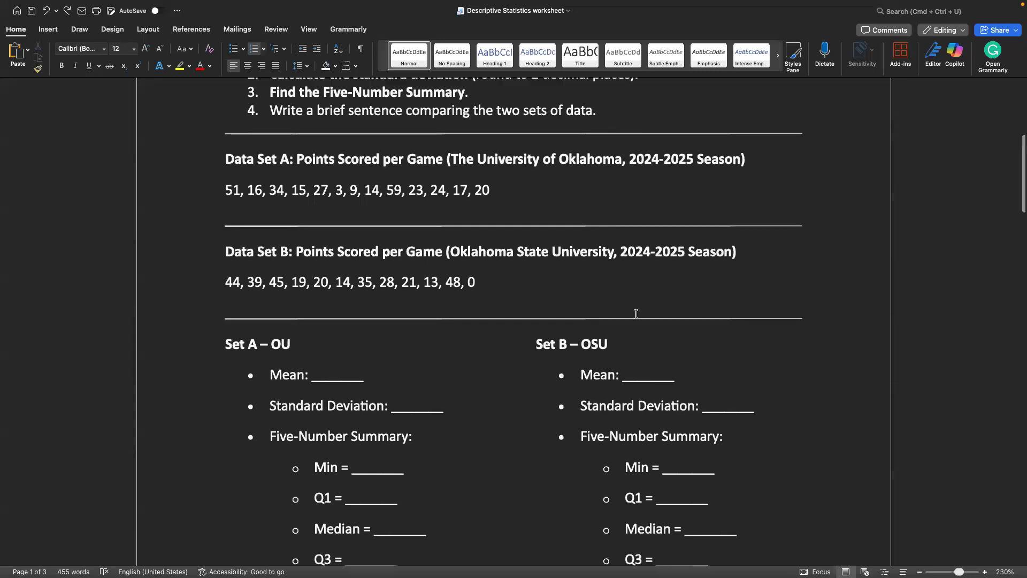
{"action": "scroll", "coordinate": [636, 314], "scroll_direction": "down", "scroll_amount": 2}
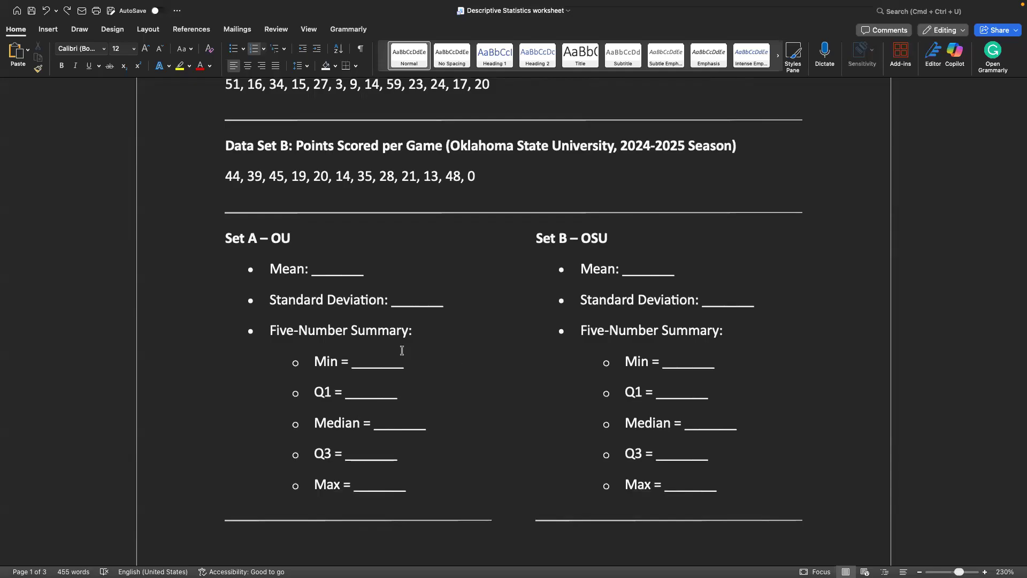
{"action": "scroll", "coordinate": [401, 351], "scroll_direction": "down", "scroll_amount": 2}
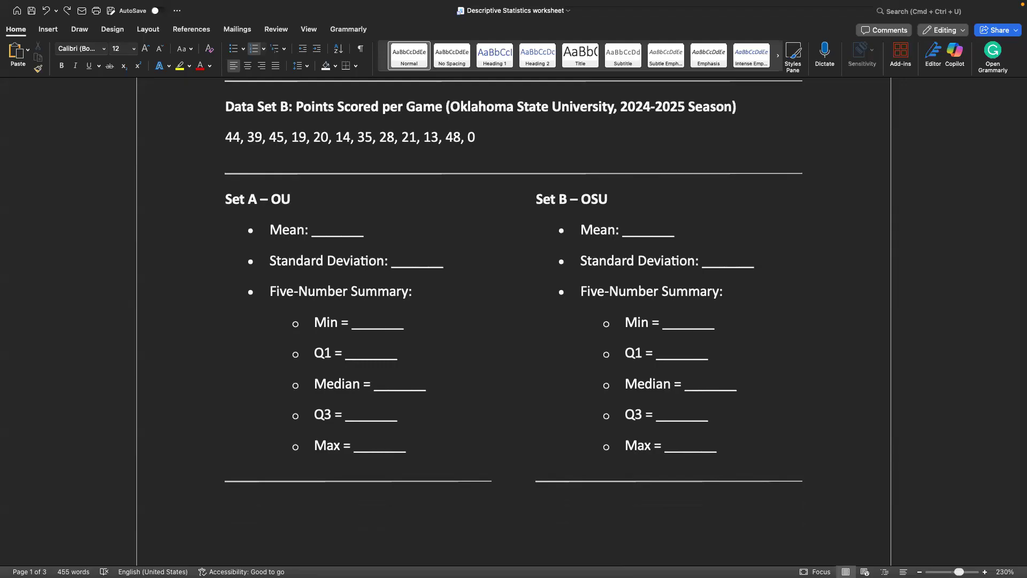
Switch to the Descriptive Statistics Data workbook in Excel and enlarge the data and answer tables on the Dataset 1 sheet.
{"action": "mouse_move", "coordinate": [620, 568]}
{"action": "left_click", "coordinate": [658, 562]}
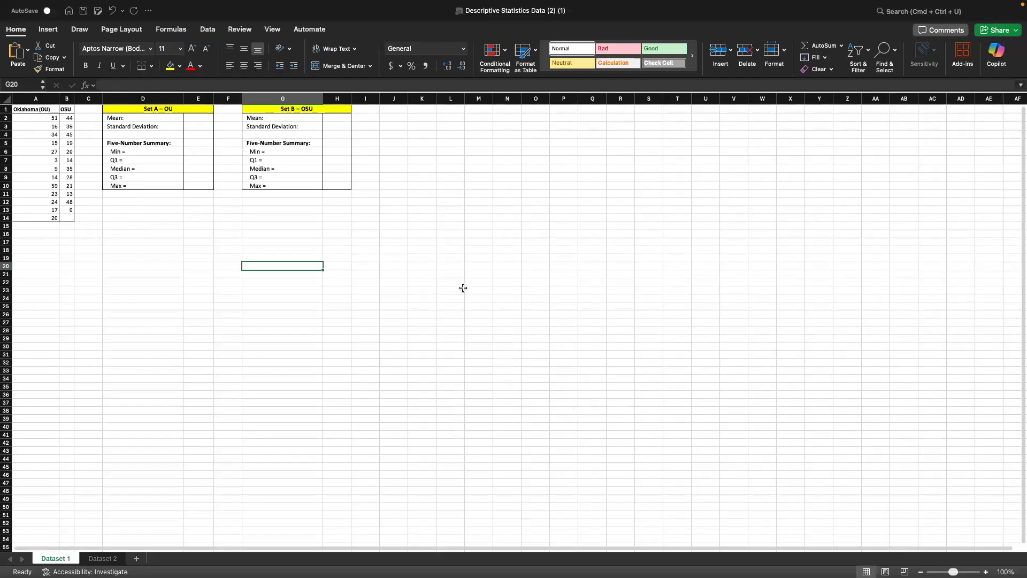
{"action": "scroll", "coordinate": [464, 288], "scroll_direction": "up", "scroll_amount": 5}
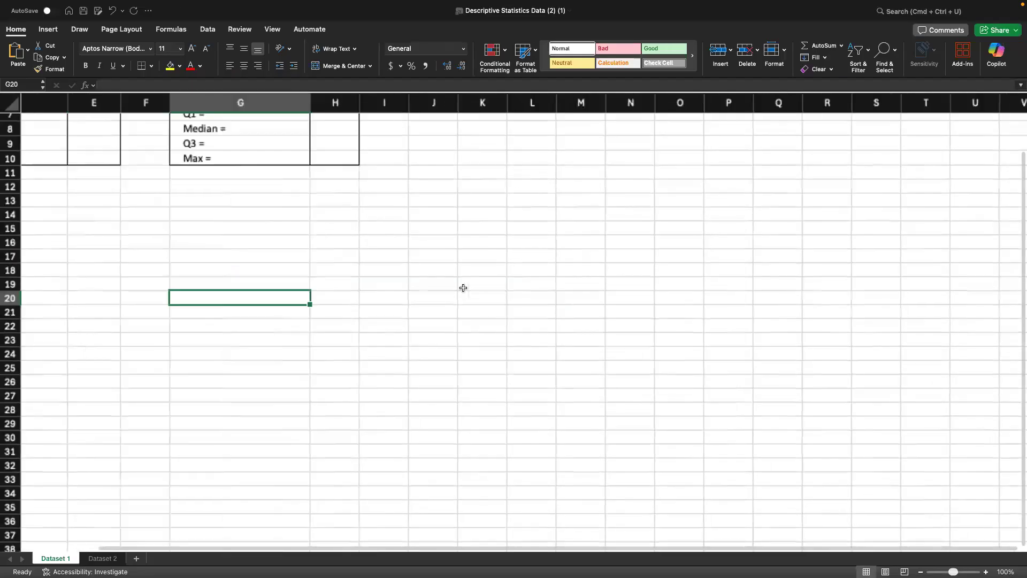
{"action": "scroll", "coordinate": [463, 288], "scroll_direction": "left", "scroll_amount": 4}
{"action": "scroll", "coordinate": [464, 287], "scroll_direction": "down", "scroll_amount": 1}
{"action": "scroll", "coordinate": [464, 288], "scroll_direction": "up", "scroll_amount": 1}
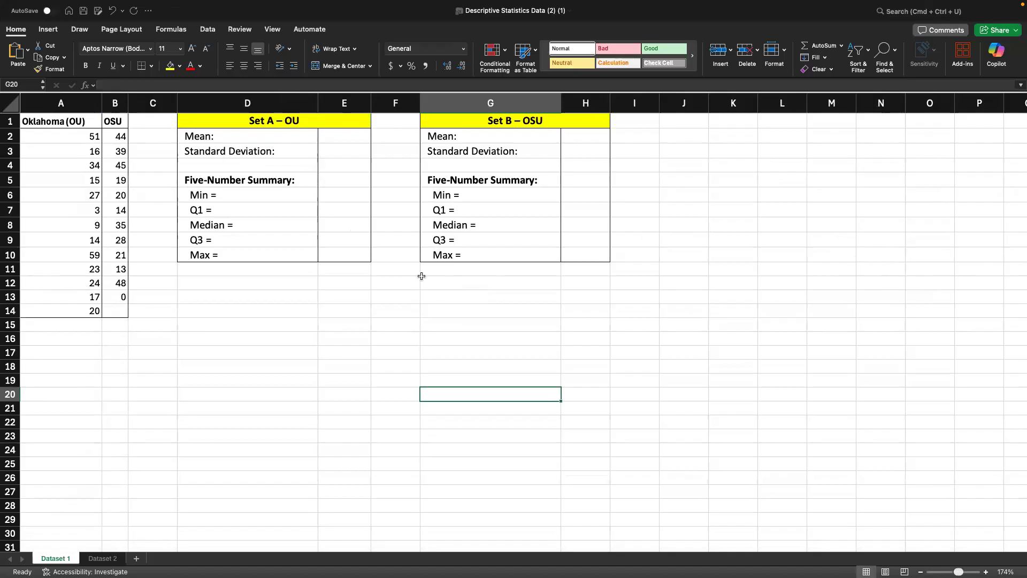
Review the Oklahoma (OU) scores in A2:A14 and the OSU scores in B2:B13.
{"action": "left_click_drag", "start_coordinate": [90, 138], "coordinate": [92, 313]}
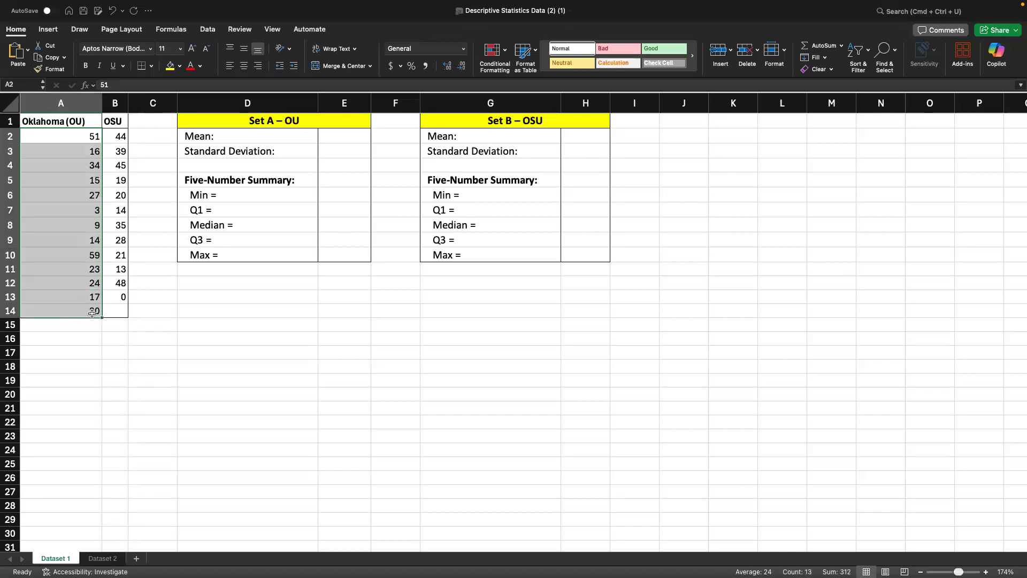
{"action": "left_click", "coordinate": [116, 137]}
{"action": "left_click_drag", "start_coordinate": [115, 243], "coordinate": [115, 297]}
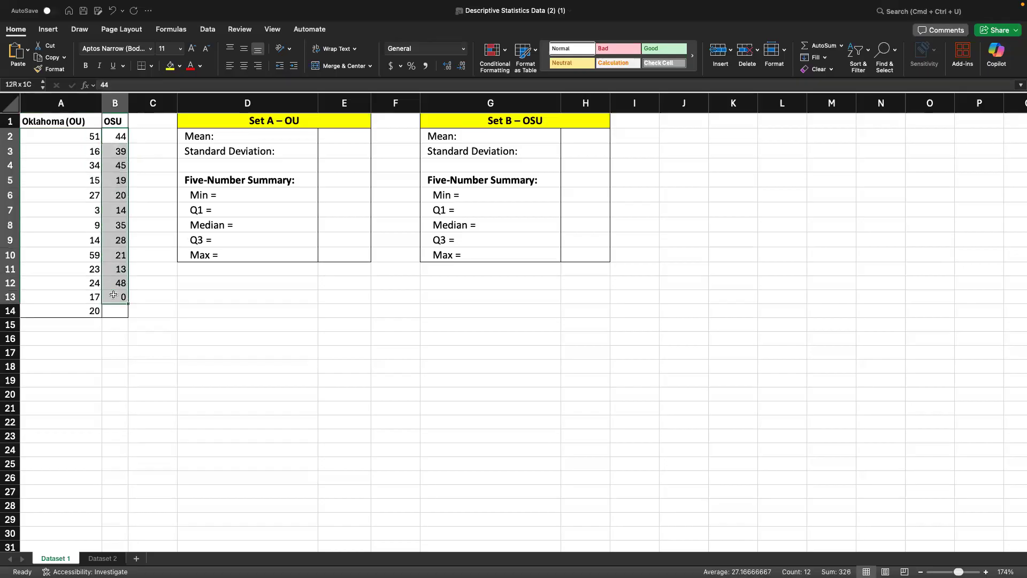
{"action": "left_click", "coordinate": [297, 344]}
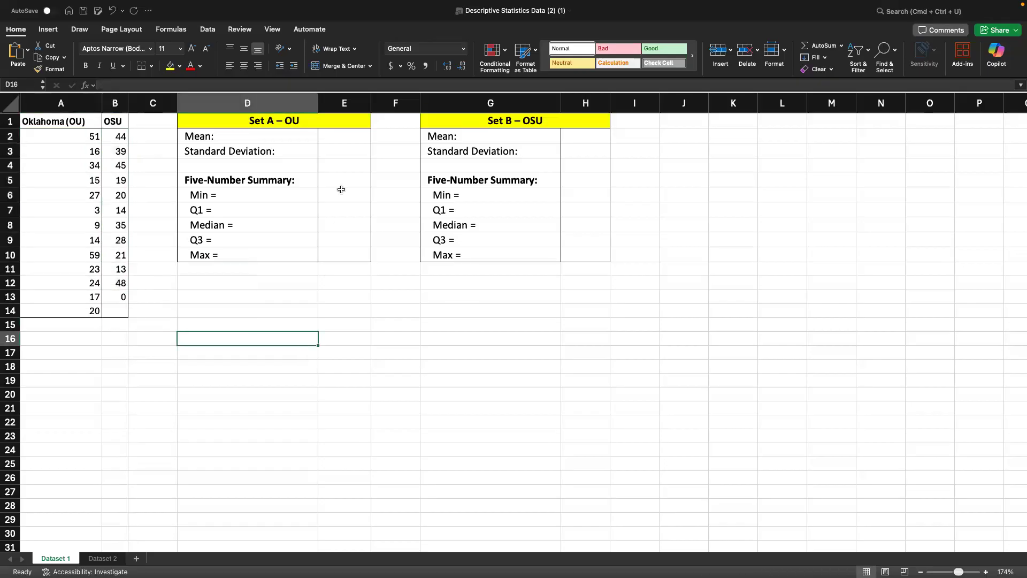
Calculate the OU mean in cell E2 with the formula =AVERAGE(A2:A14).
{"action": "left_click", "coordinate": [341, 137]}
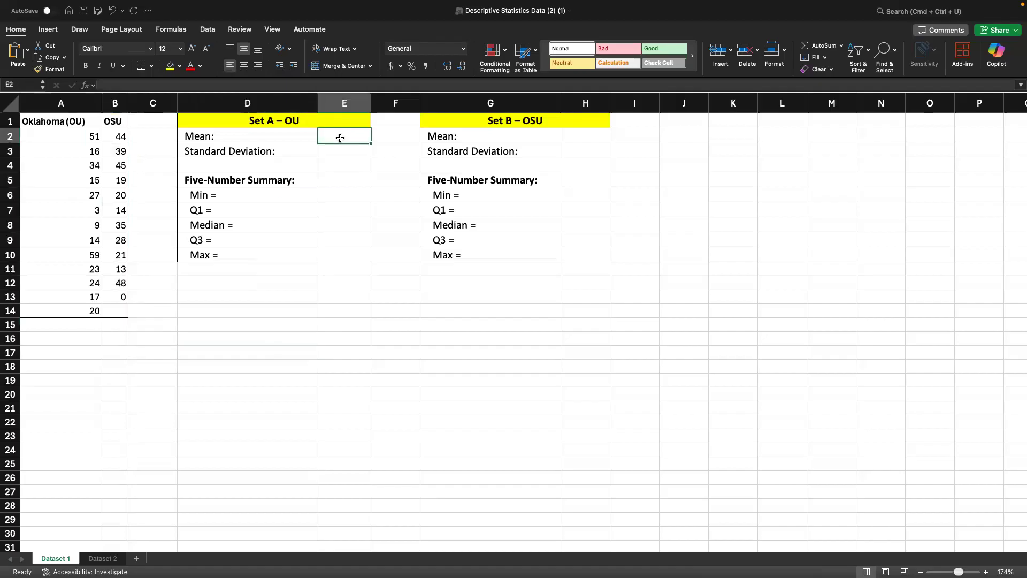
{"action": "type", "text": "="}
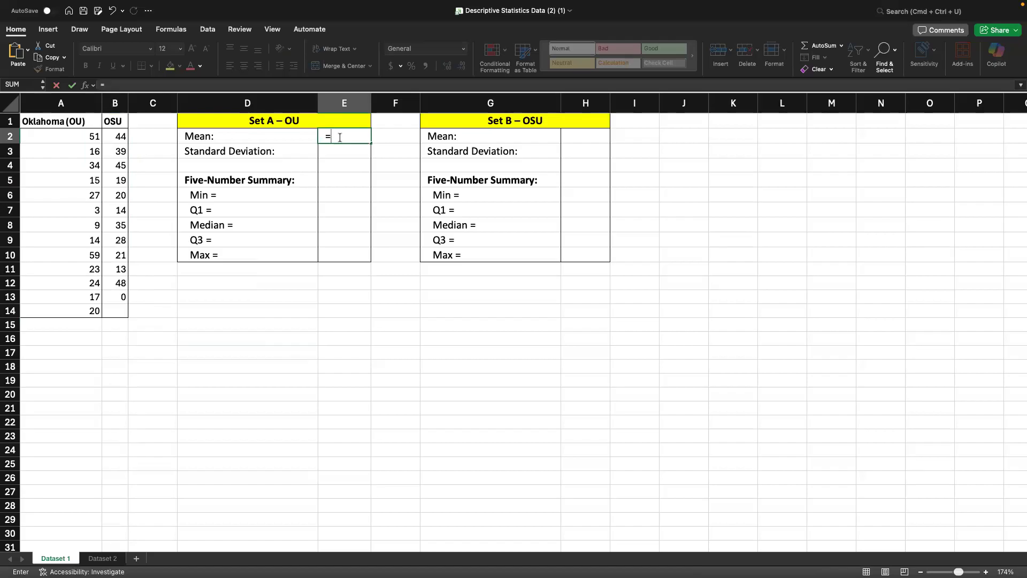
{"action": "key", "text": "BackSpace"}
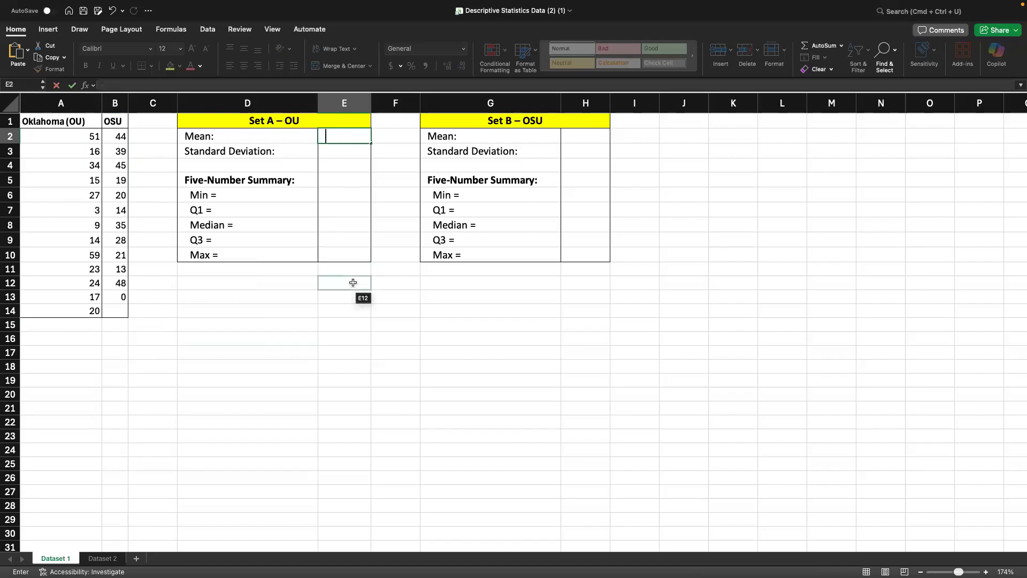
{"action": "scroll", "coordinate": [321, 332], "scroll_direction": "up", "scroll_amount": 5}
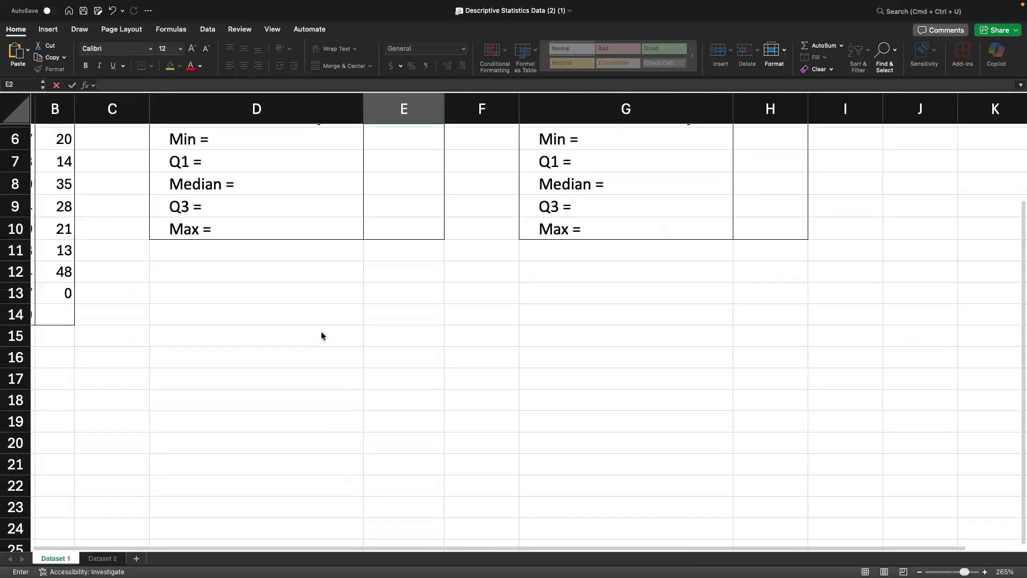
{"action": "scroll", "coordinate": [321, 331], "scroll_direction": "up", "scroll_amount": 4}
{"action": "scroll", "coordinate": [321, 332], "scroll_direction": "left", "scroll_amount": 2}
{"action": "scroll", "coordinate": [321, 332], "scroll_direction": "up", "scroll_amount": 1}
{"action": "scroll", "coordinate": [321, 331], "scroll_direction": "left", "scroll_amount": 1}
{"action": "type", "text": "=ave"}
{"action": "key", "text": "Tab"}
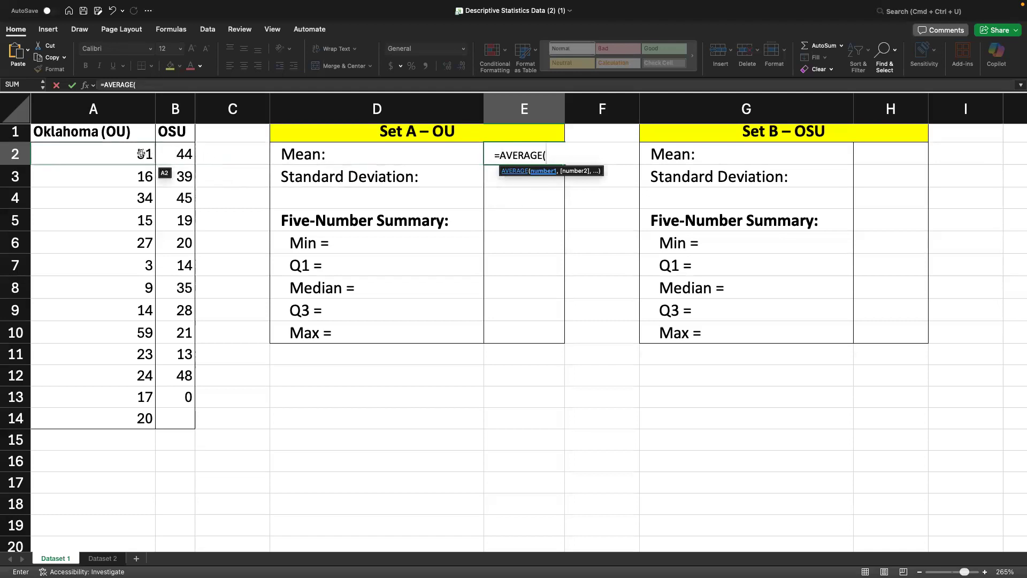
{"action": "left_click_drag", "start_coordinate": [140, 153], "coordinate": [149, 409]}
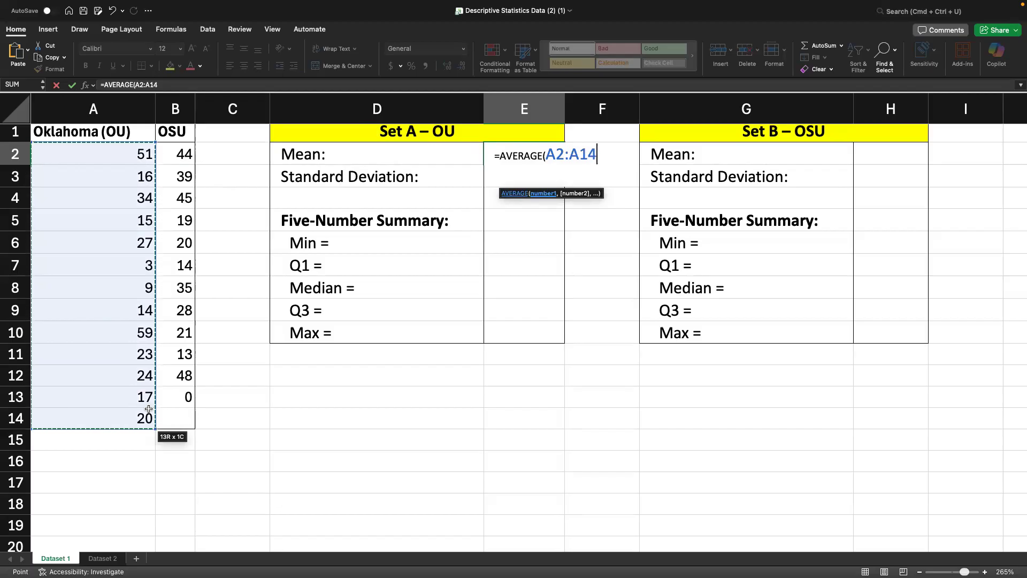
{"action": "type", "text": ")"}
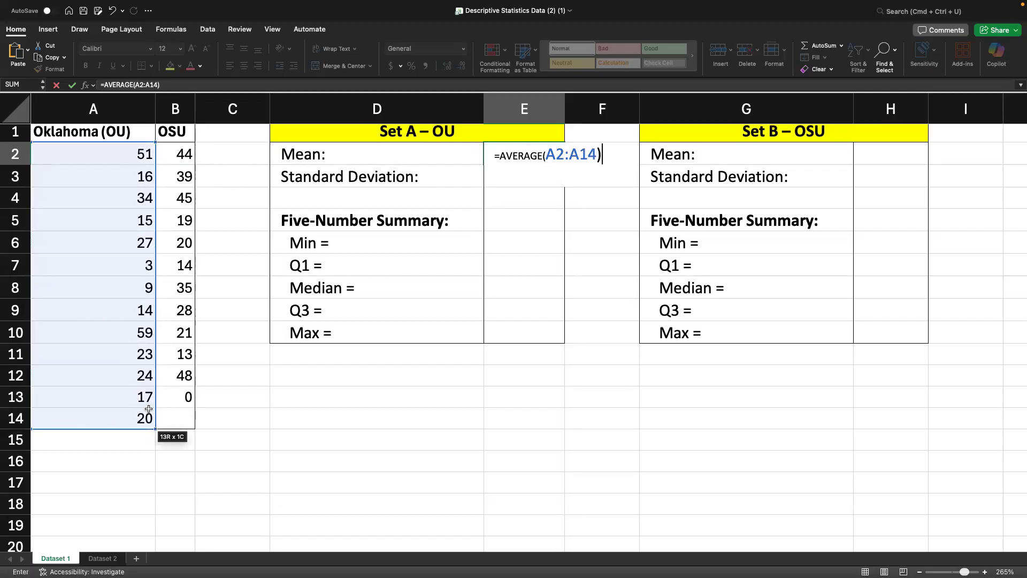
{"action": "key", "text": "Return"}
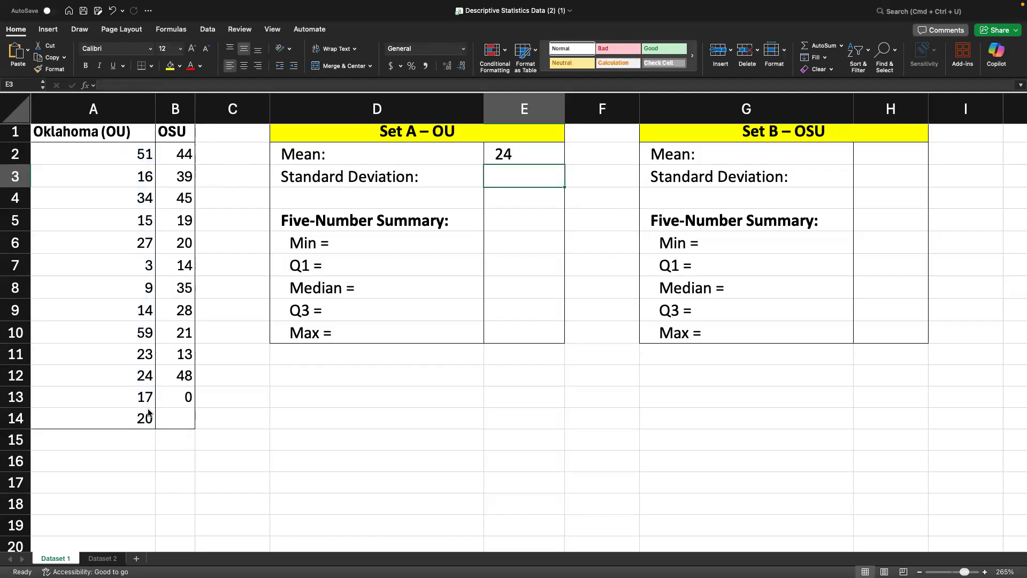
Calculate the OU standard deviation in cell E3 with the formula =STDEV(A2:A14).
{"action": "type", "text": "="}
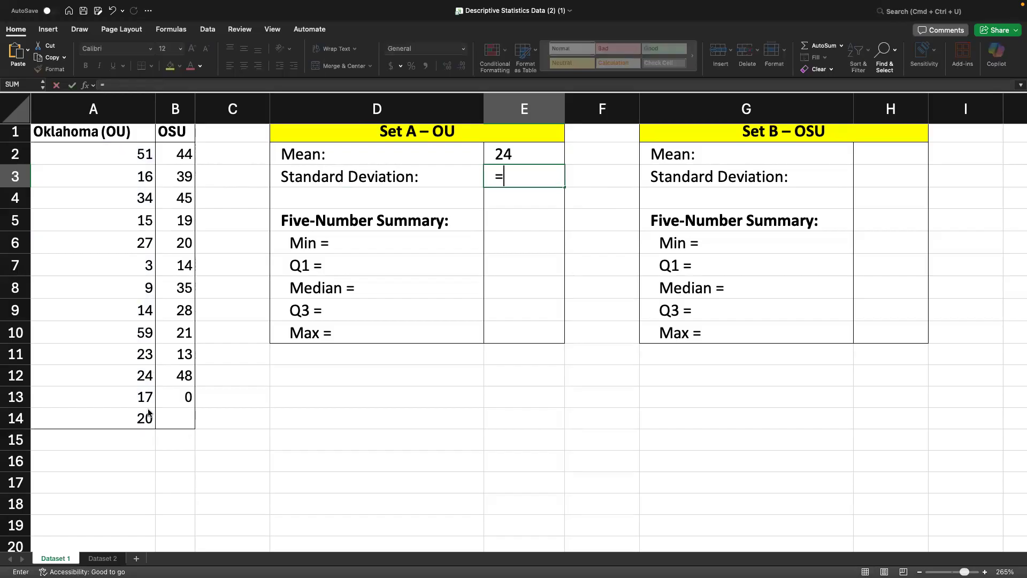
{"action": "type", "text": "st"}
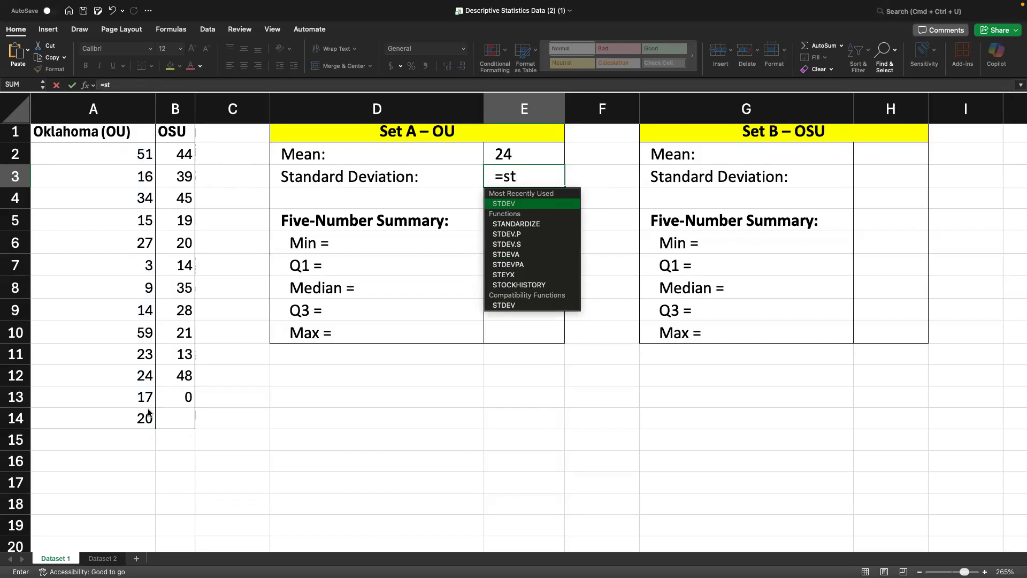
{"action": "type", "text": "d"}
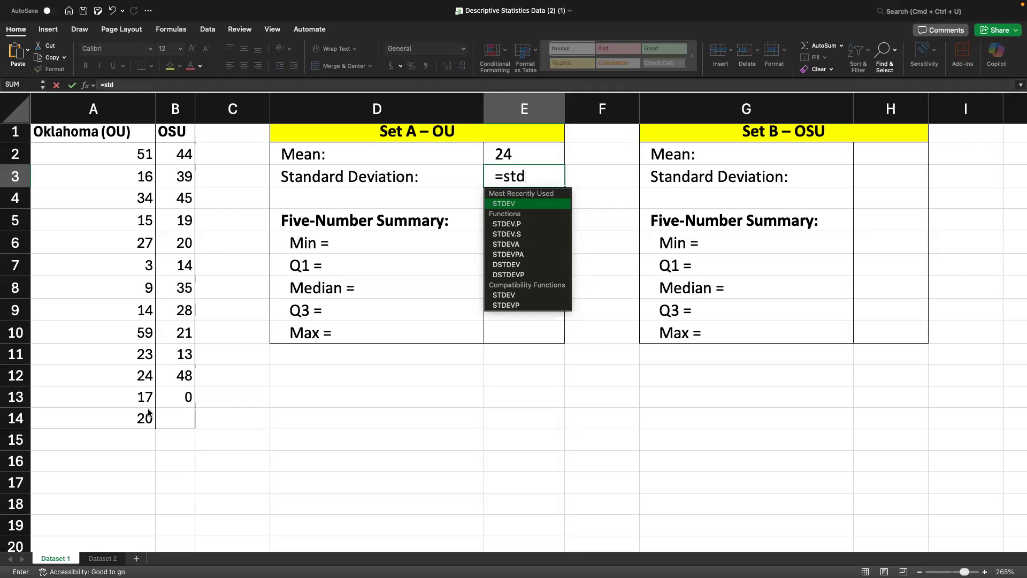
{"action": "key", "text": "Tab"}
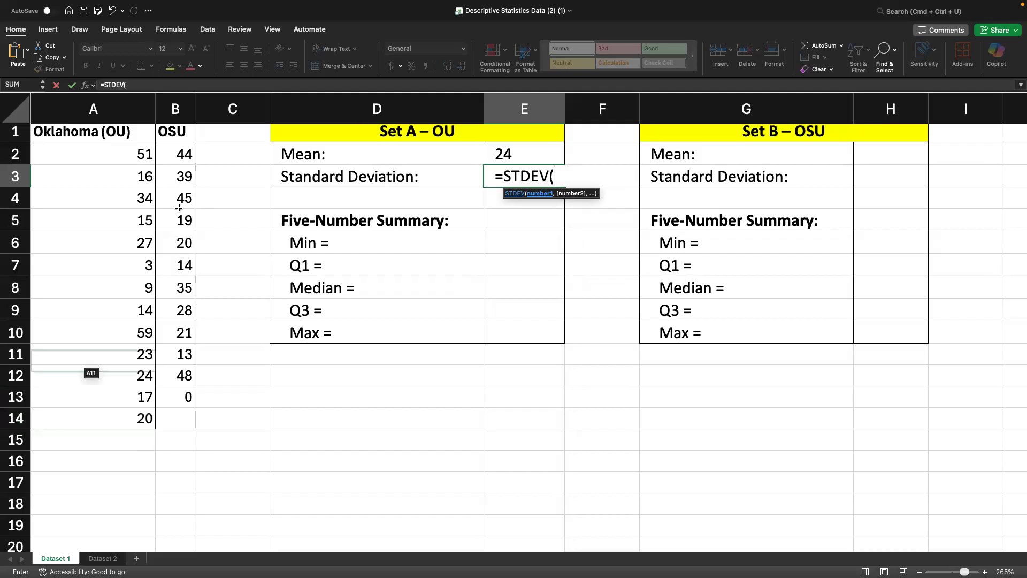
{"action": "left_click_drag", "start_coordinate": [131, 154], "coordinate": [147, 404]}
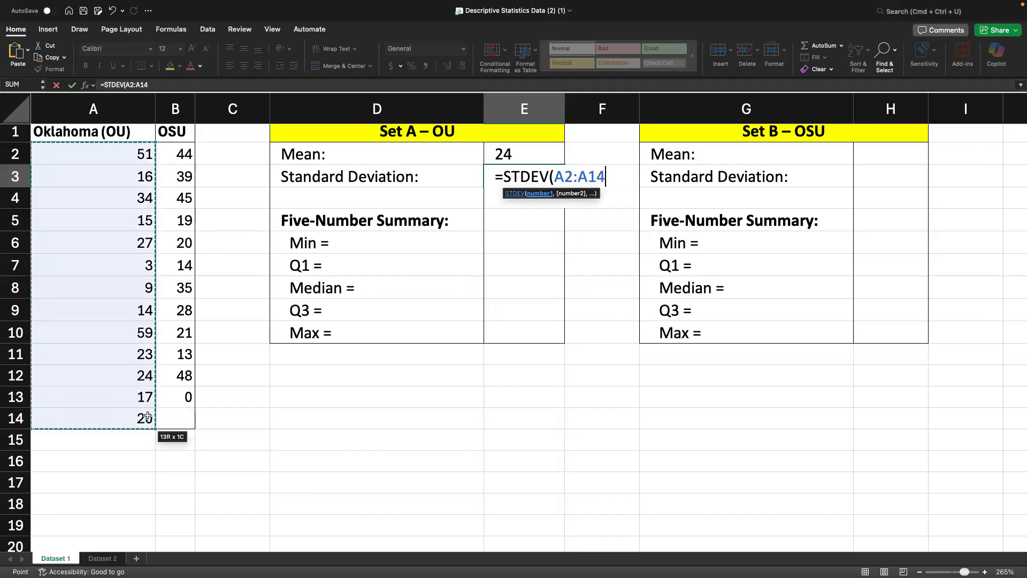
{"action": "type", "text": ")"}
{"action": "key", "text": "Return"}
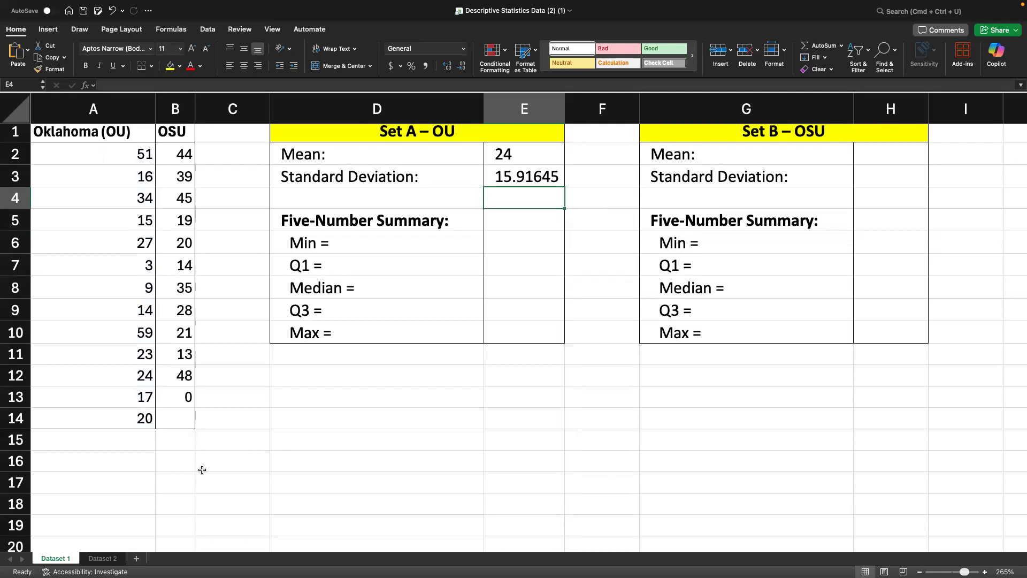
Calculate the OU minimum in cell E6 with the formula =MIN(A2:A14).
{"action": "left_click", "coordinate": [512, 242]}
{"action": "type", "text": "="}
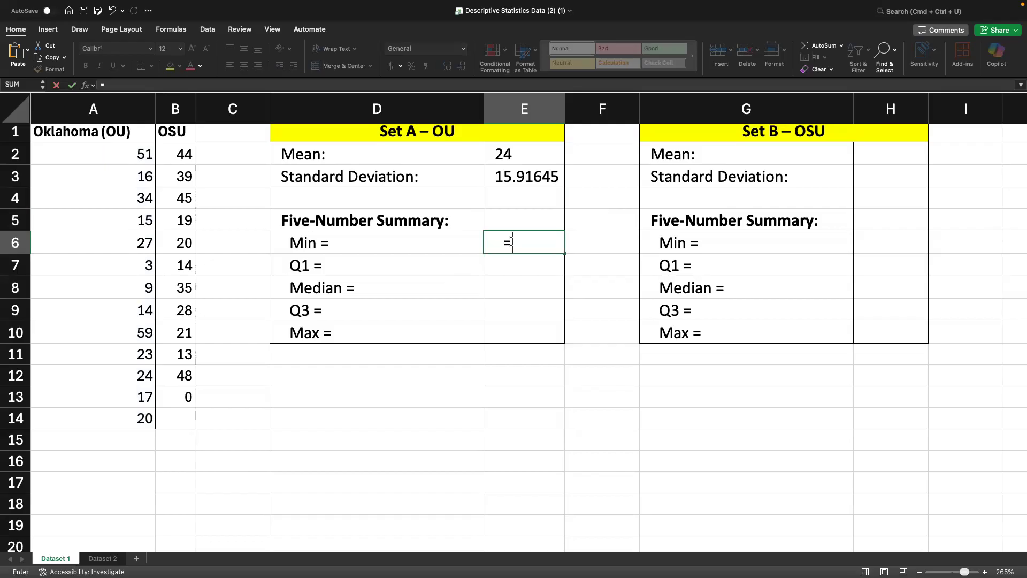
{"action": "type", "text": "min"}
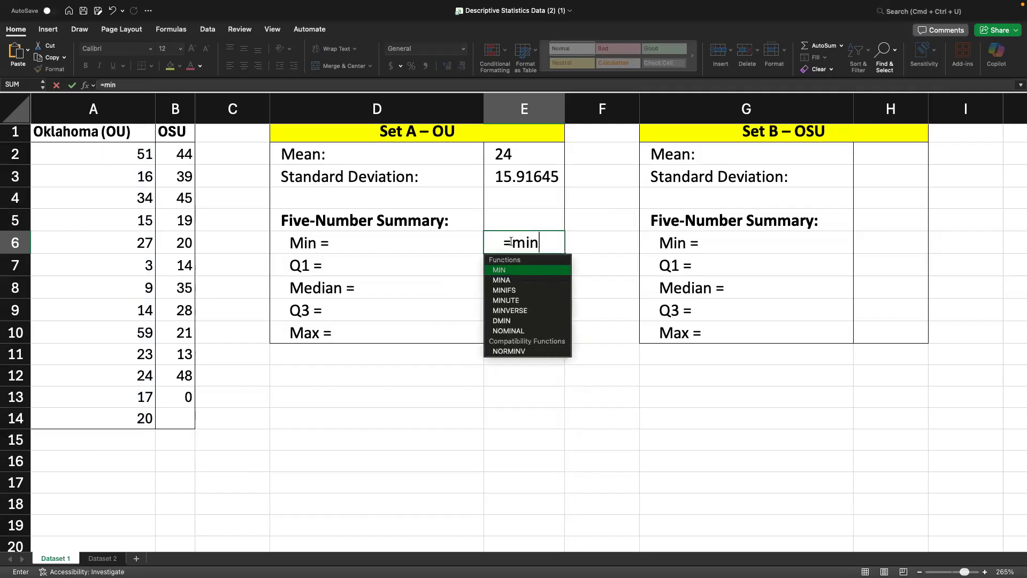
{"action": "key", "text": "Tab"}
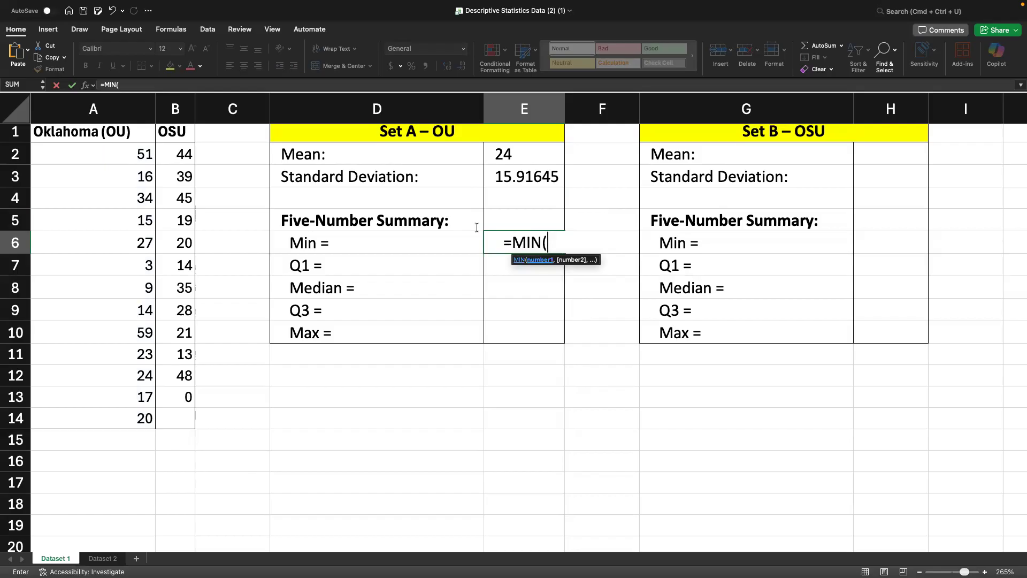
{"action": "left_click_drag", "start_coordinate": [137, 155], "coordinate": [141, 427]}
{"action": "type", "text": ")"}
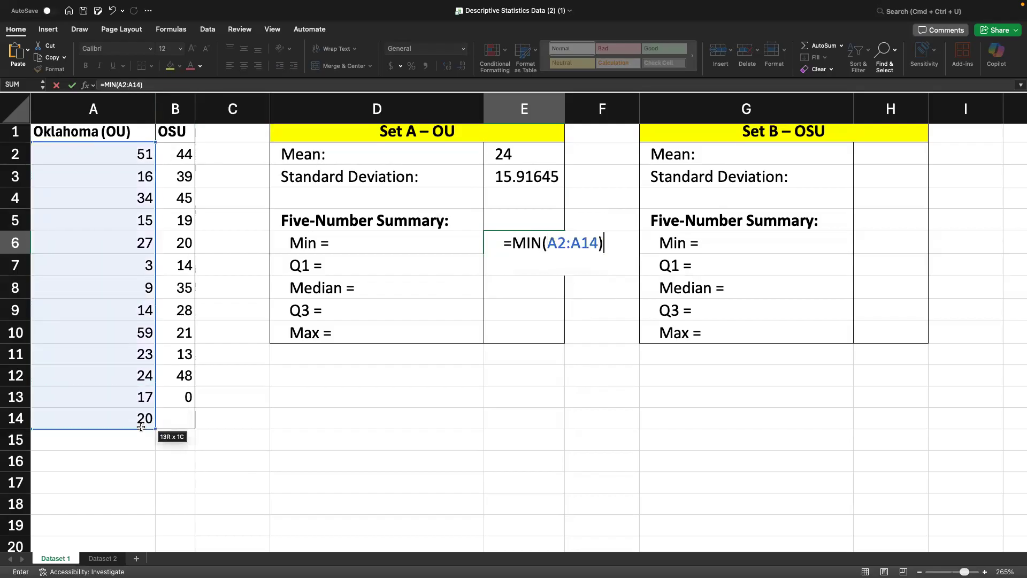
{"action": "key", "text": "Return"}
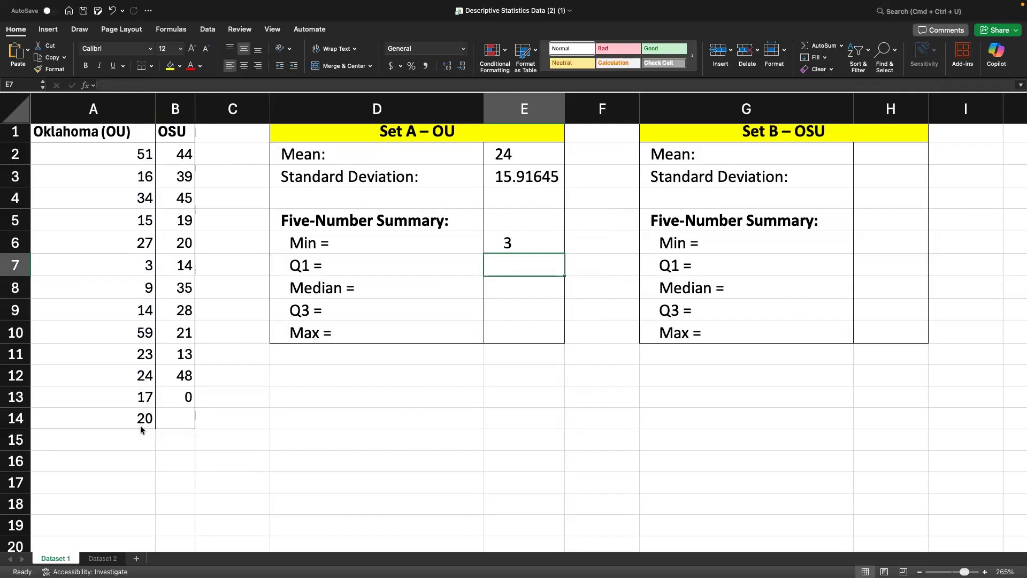
Calculate the OU first quartile in cell E7 with the formula =QUARTILE(A2:A14,1).
{"action": "type", "text": "="}
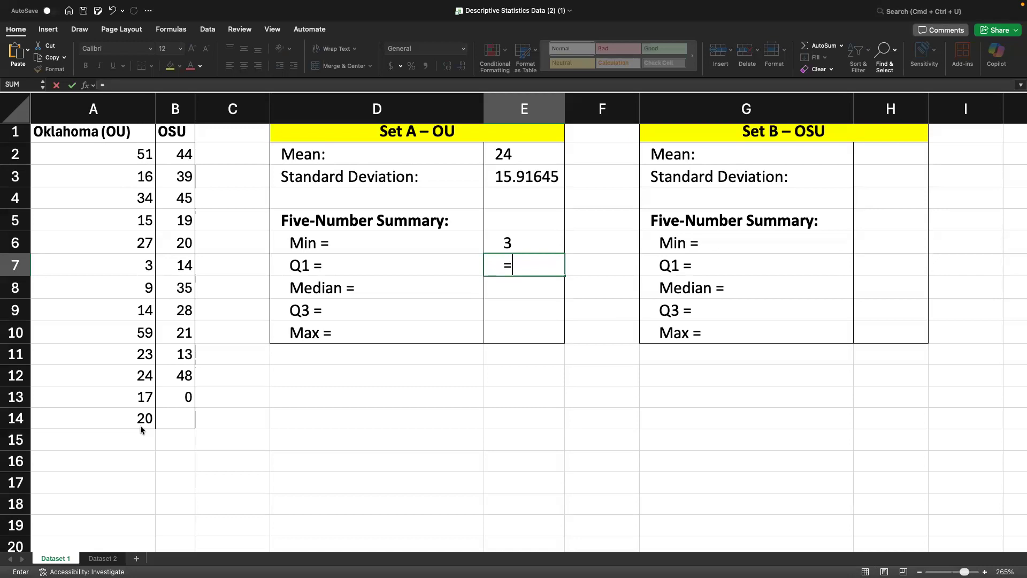
{"action": "type", "text": "q"}
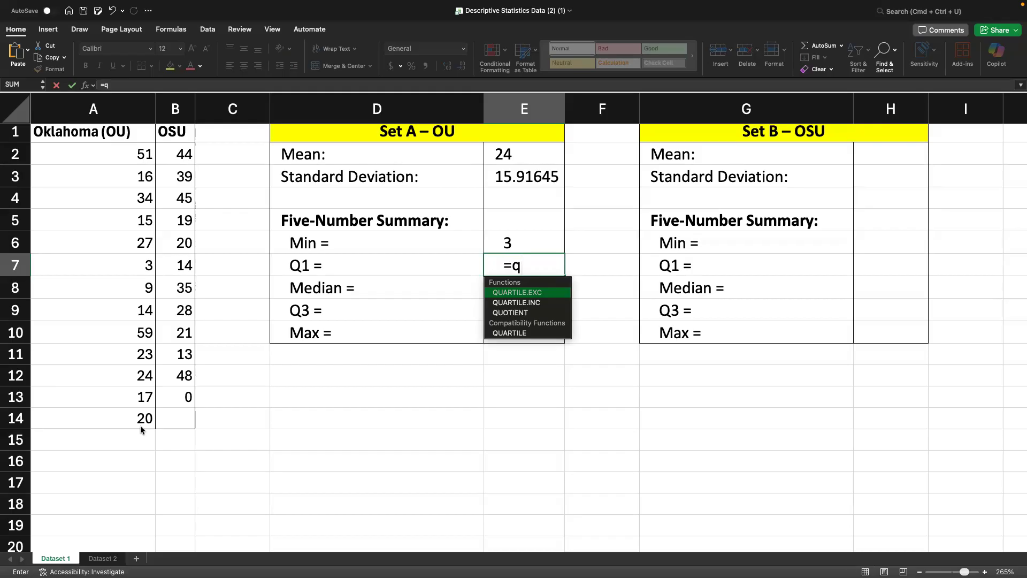
{"action": "key", "text": "Down"}
{"action": "key", "text": "Down"}
{"action": "key", "text": "Down"}
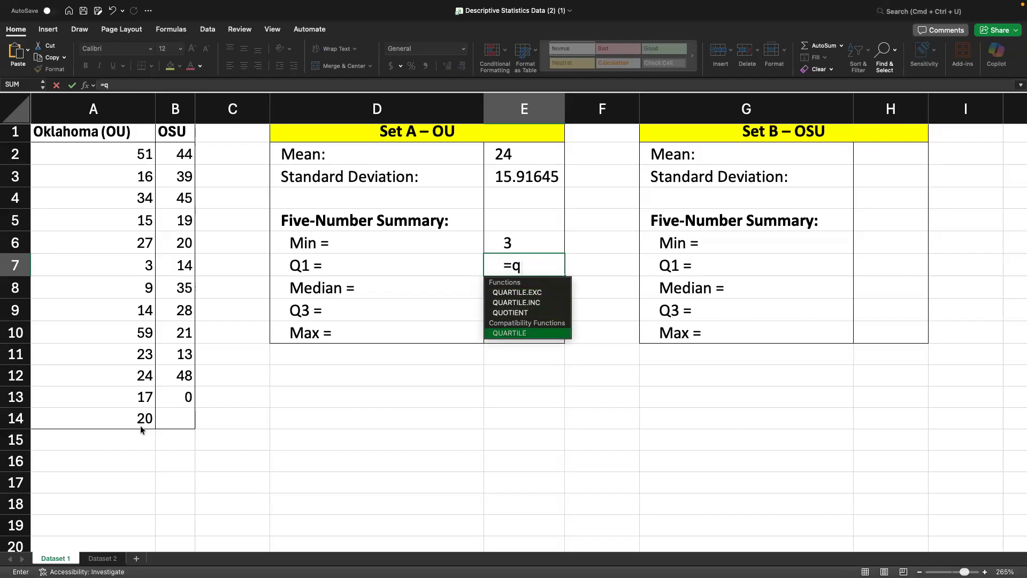
{"action": "key", "text": "Tab"}
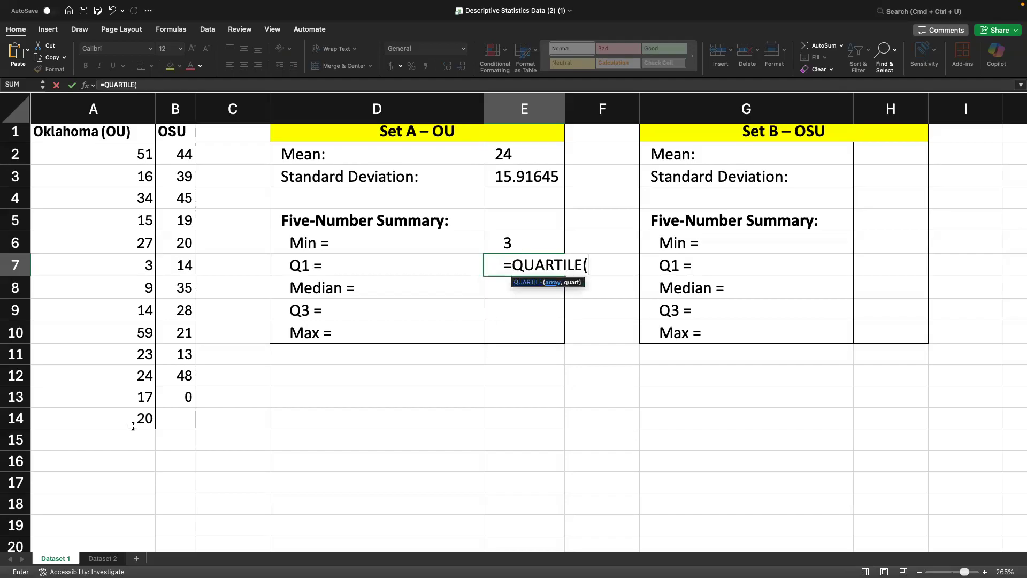
{"action": "left_click_drag", "start_coordinate": [128, 154], "coordinate": [114, 411]}
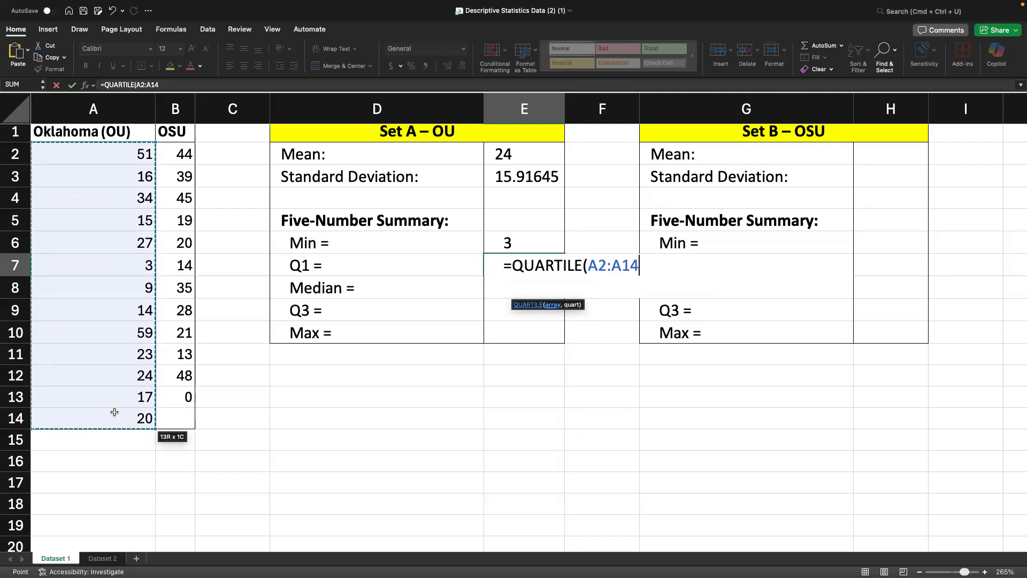
{"action": "type", "text": ","}
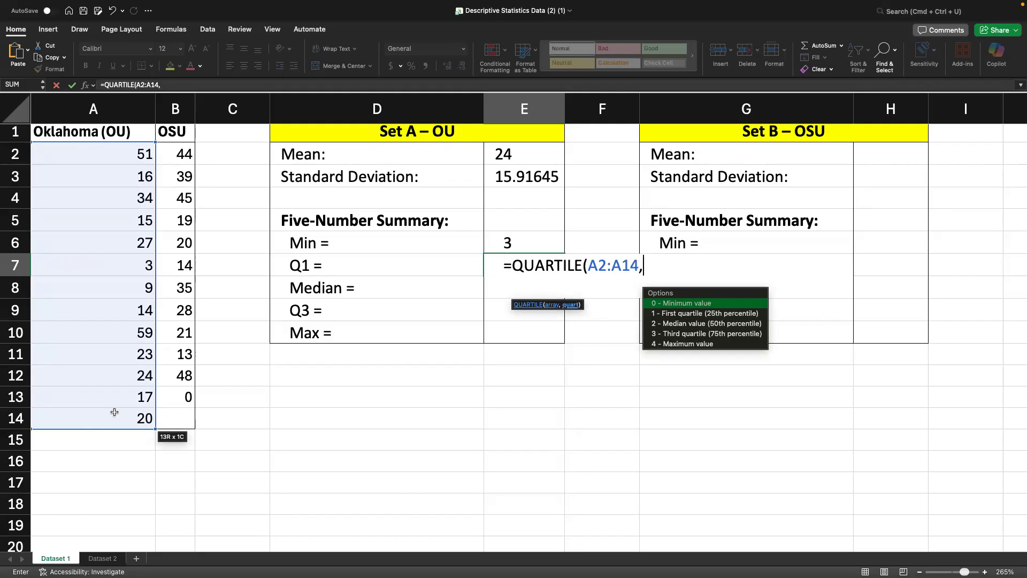
{"action": "type", "text": "1"}
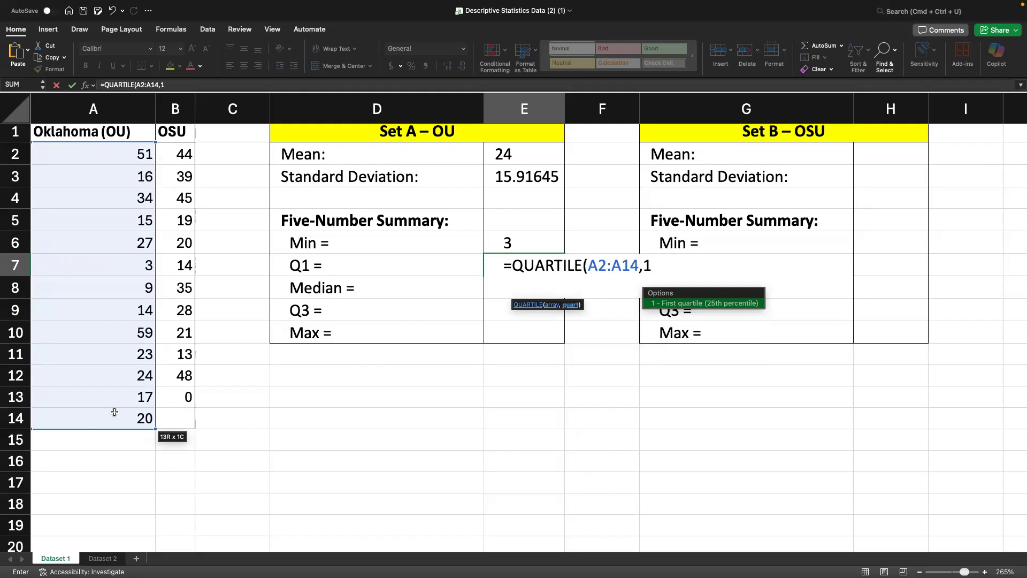
{"action": "type", "text": ")"}
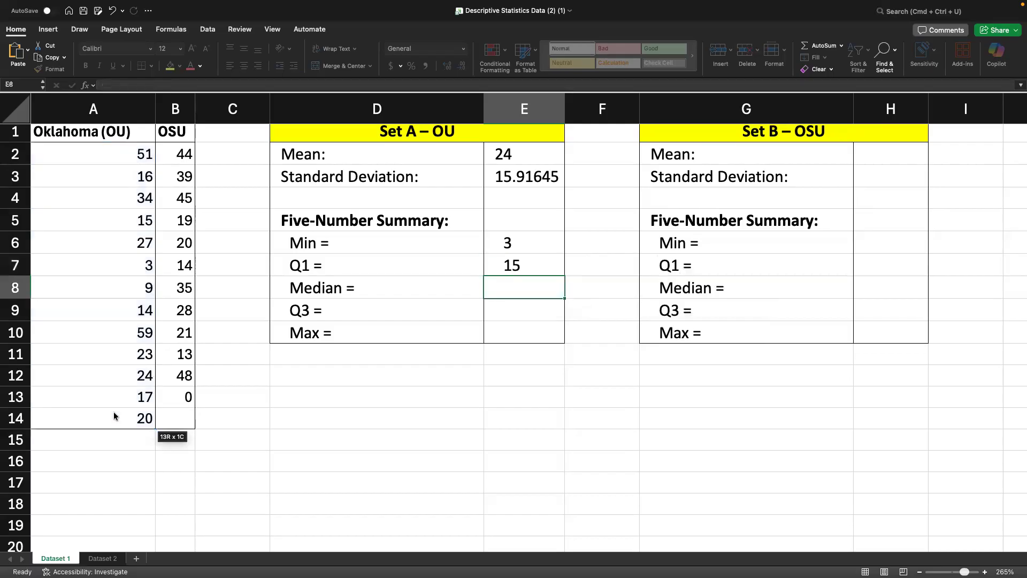
{"action": "key", "text": "Return"}
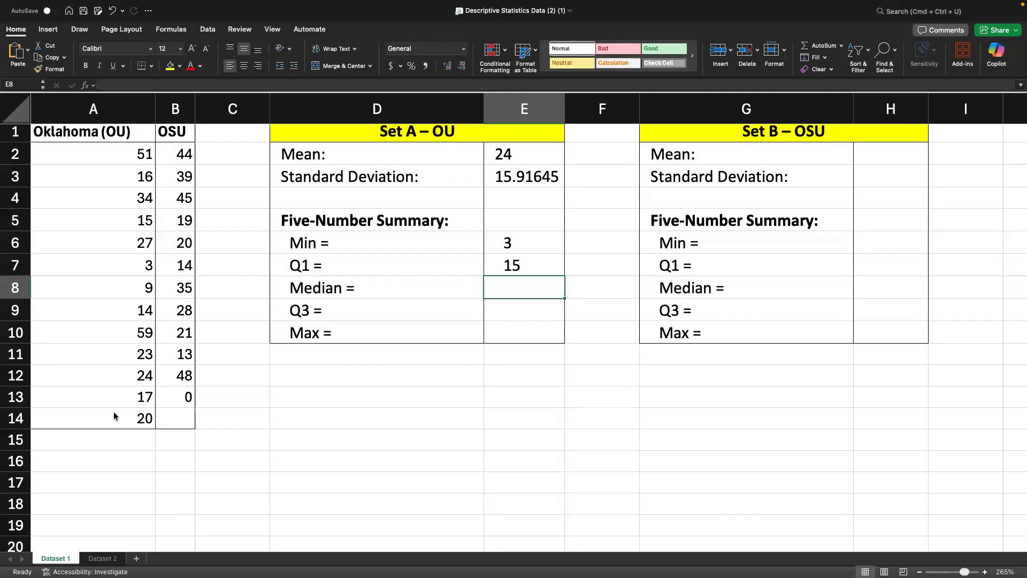
Calculate the OU median in cell E8 with the formula =MEDIAN(A2:A14).
{"action": "type", "text": "="}
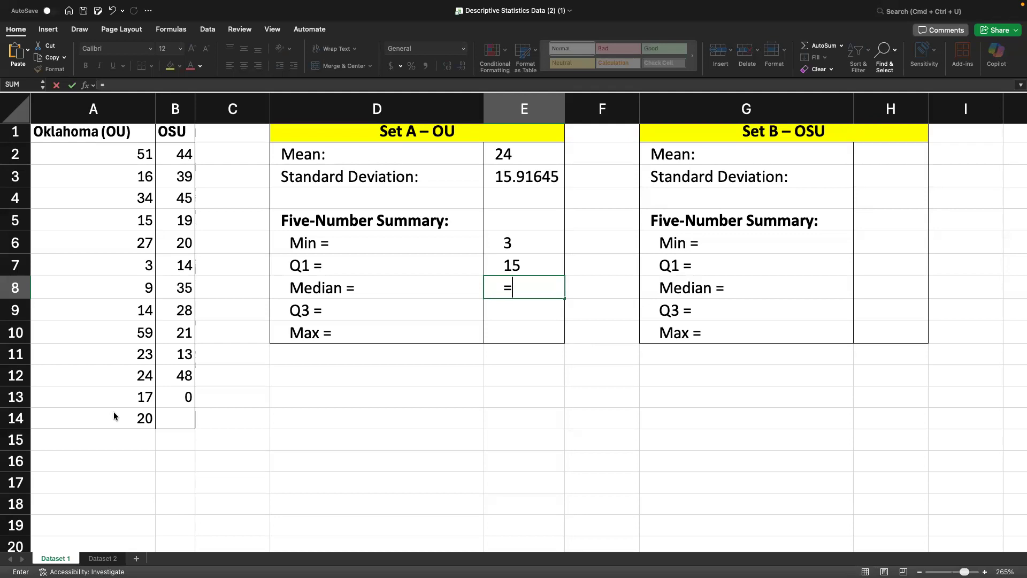
{"action": "type", "text": "med"}
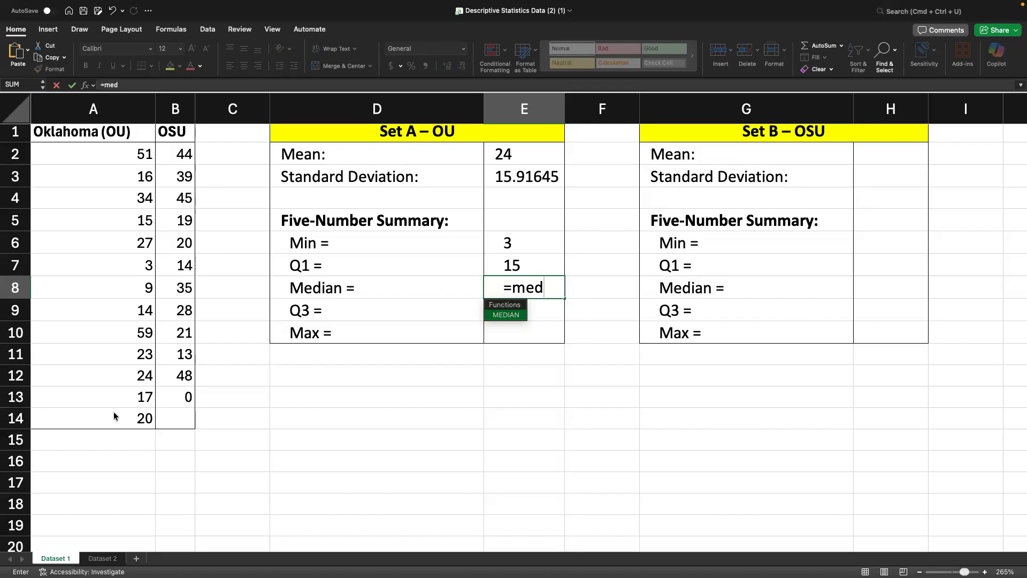
{"action": "key", "text": "Tab"}
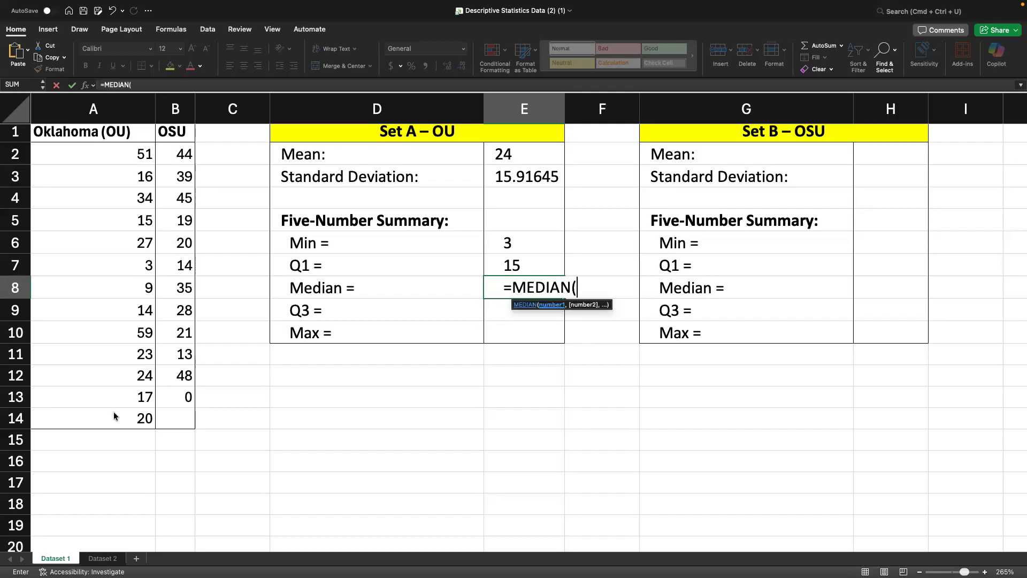
{"action": "left_click_drag", "start_coordinate": [113, 412], "coordinate": [134, 198]}
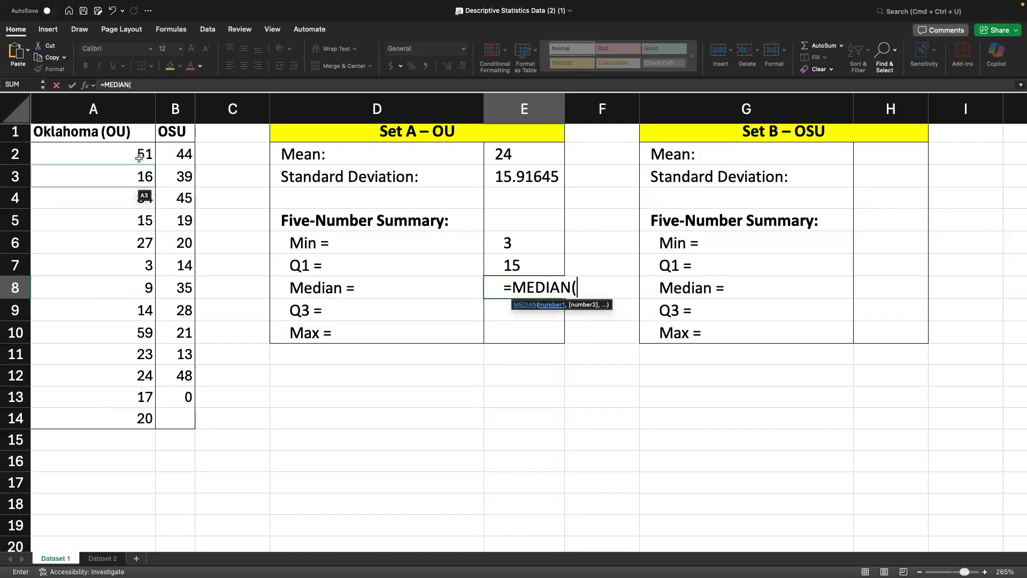
{"action": "left_click_drag", "start_coordinate": [136, 155], "coordinate": [135, 415]}
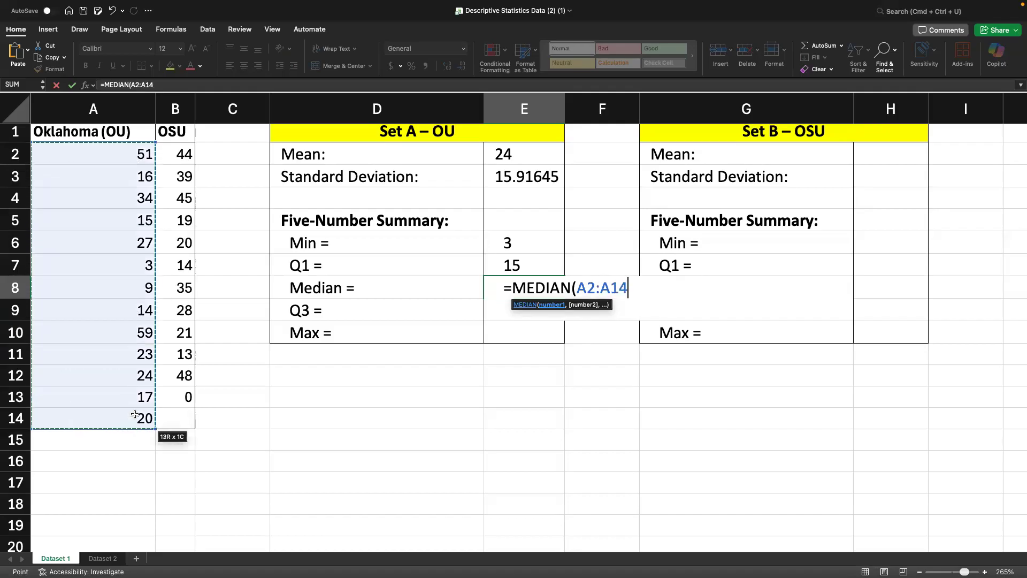
{"action": "type", "text": ")"}
{"action": "key", "text": "Return"}
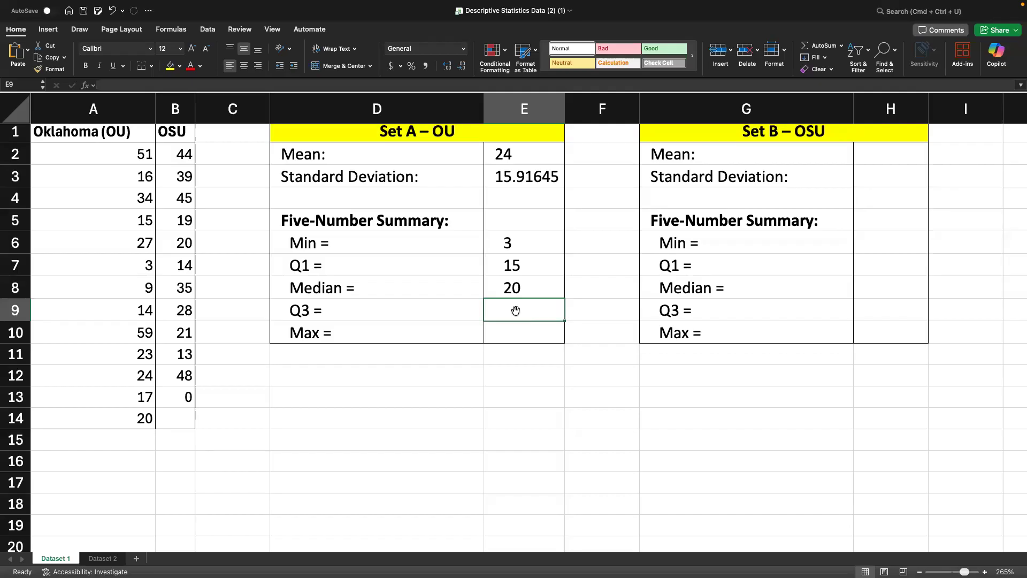
Calculate the OU third quartile in cell E9 with the formula =QUARTILE(A2:A14,3).
{"action": "type", "text": "="}
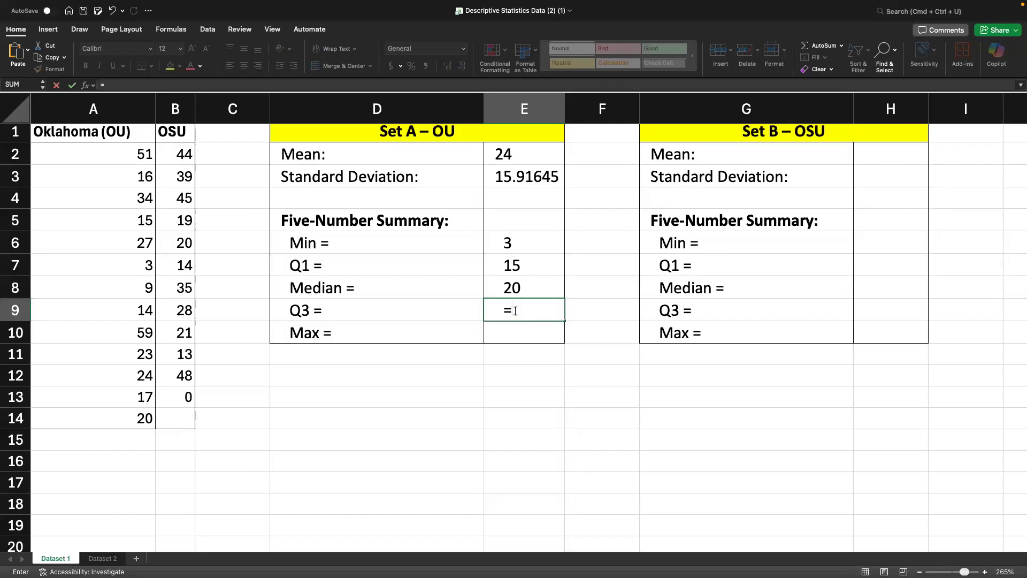
{"action": "type", "text": "qu"}
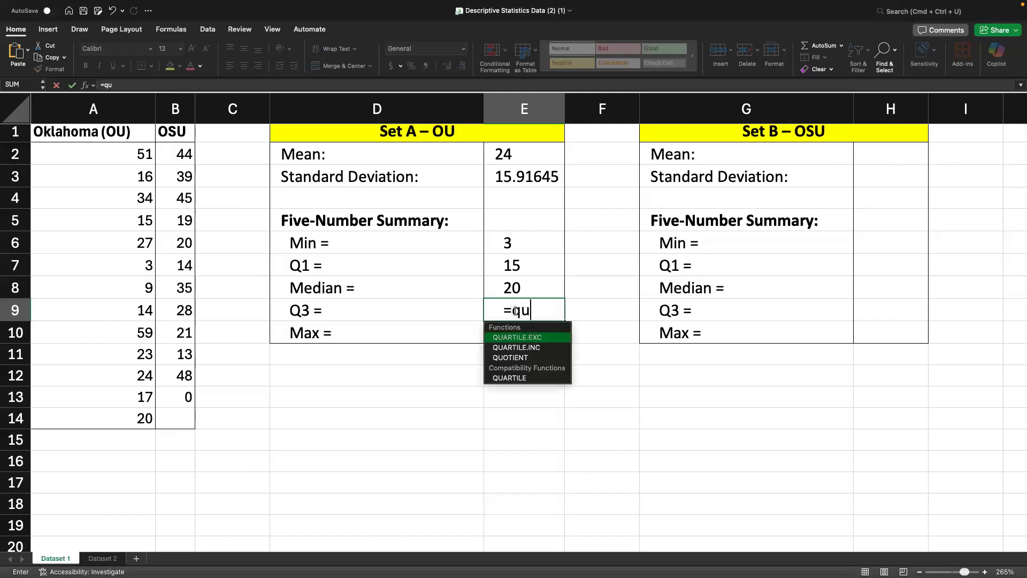
{"action": "key", "text": "Down"}
{"action": "key", "text": "Down"}
{"action": "key", "text": "Down"}
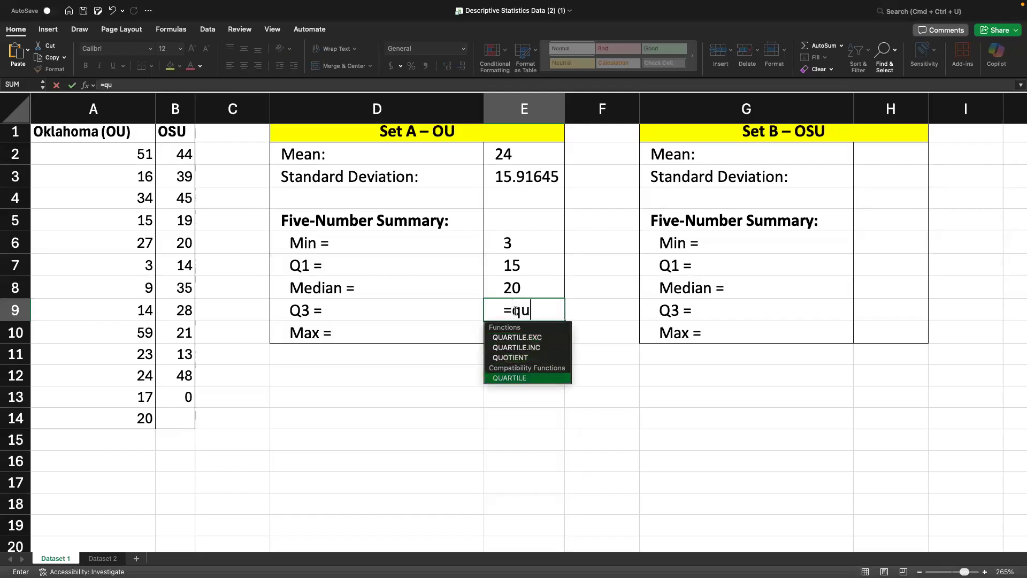
{"action": "key", "text": "Tab"}
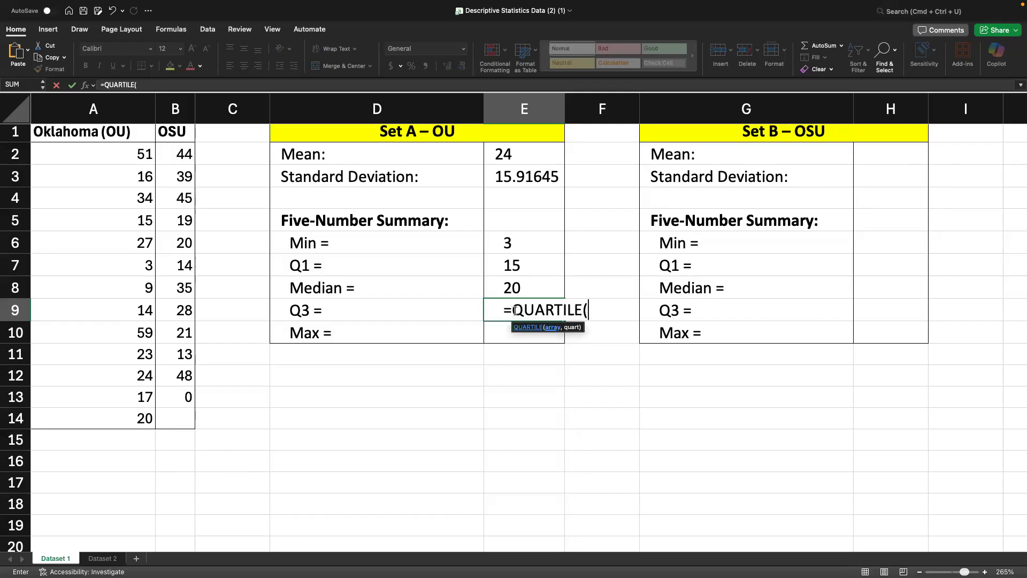
{"action": "left_click_drag", "start_coordinate": [144, 153], "coordinate": [152, 422]}
{"action": "type", "text": ","}
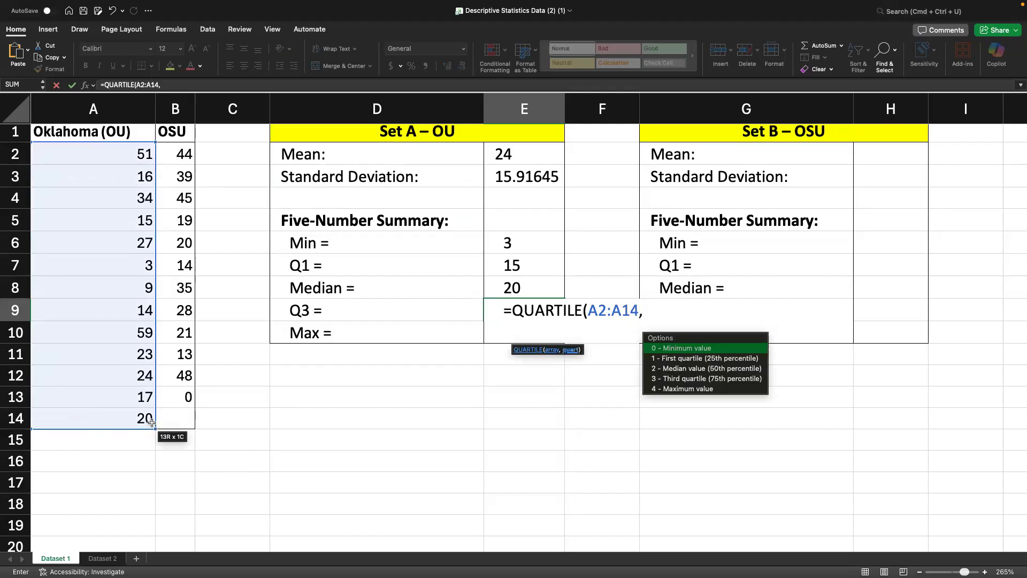
{"action": "key", "text": "Down"}
{"action": "key", "text": "Down"}
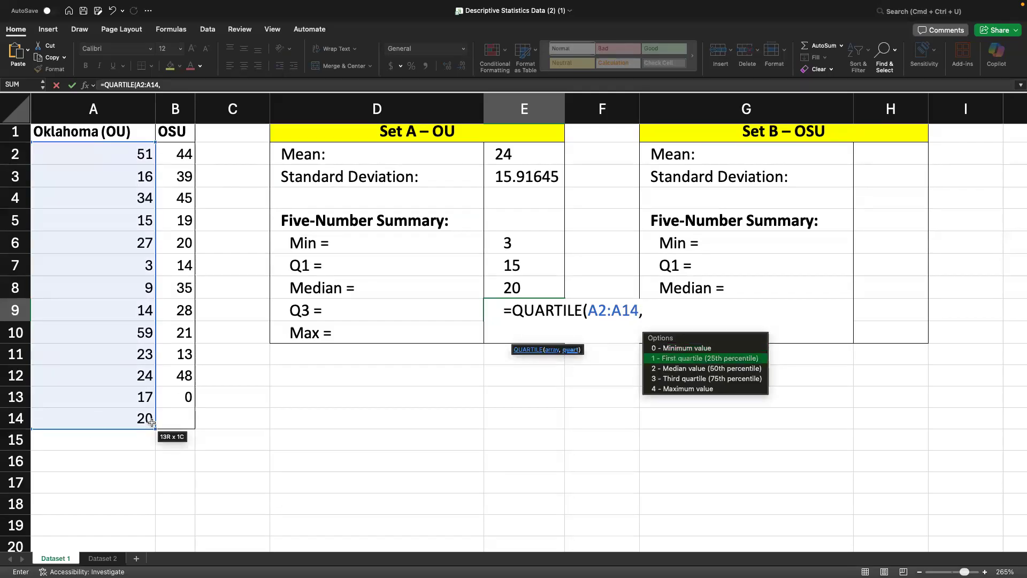
{"action": "key", "text": "Down"}
{"action": "type", "text": "3)"}
{"action": "key", "text": "Return"}
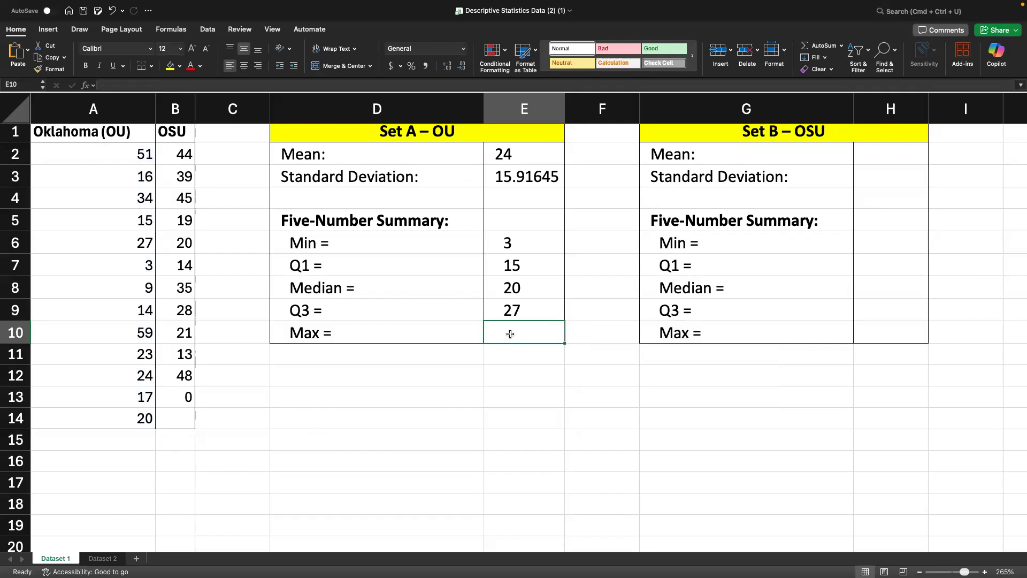
{"action": "type", "text": "=max"}
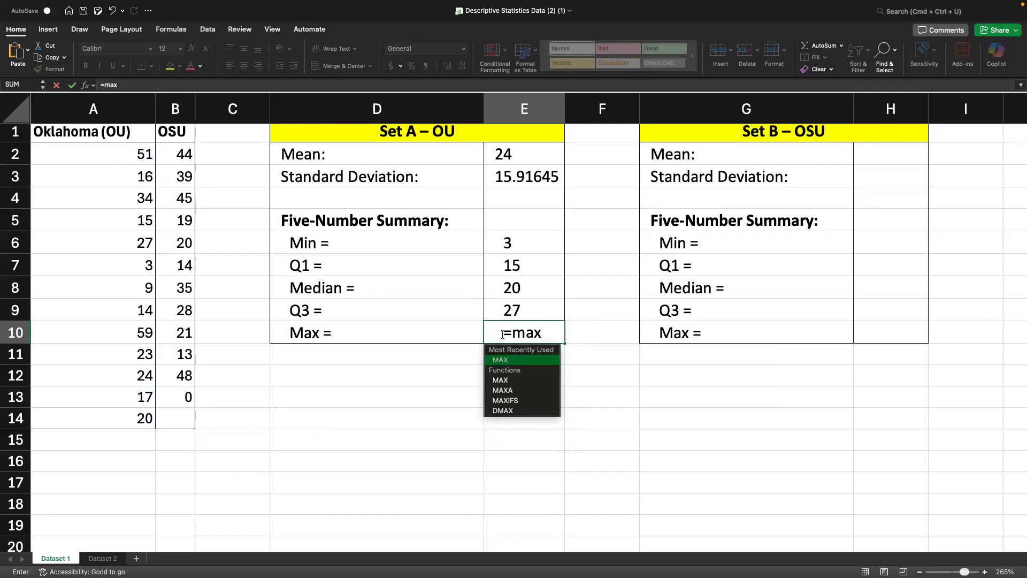
{"action": "left_click", "coordinate": [144, 155]}
{"action": "left_click_drag", "start_coordinate": [139, 216], "coordinate": [148, 414]}
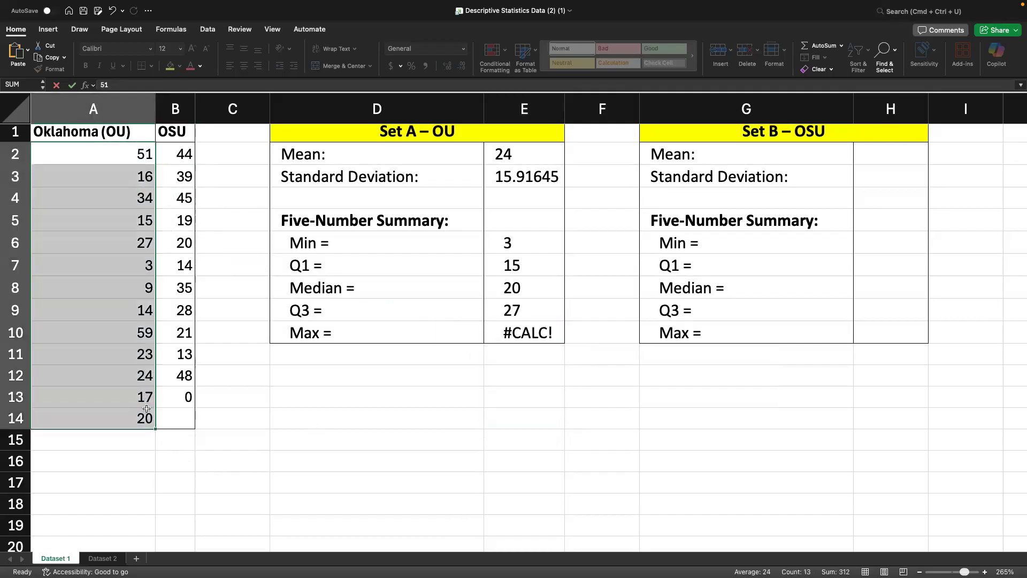
{"action": "key", "text": "Delete"}
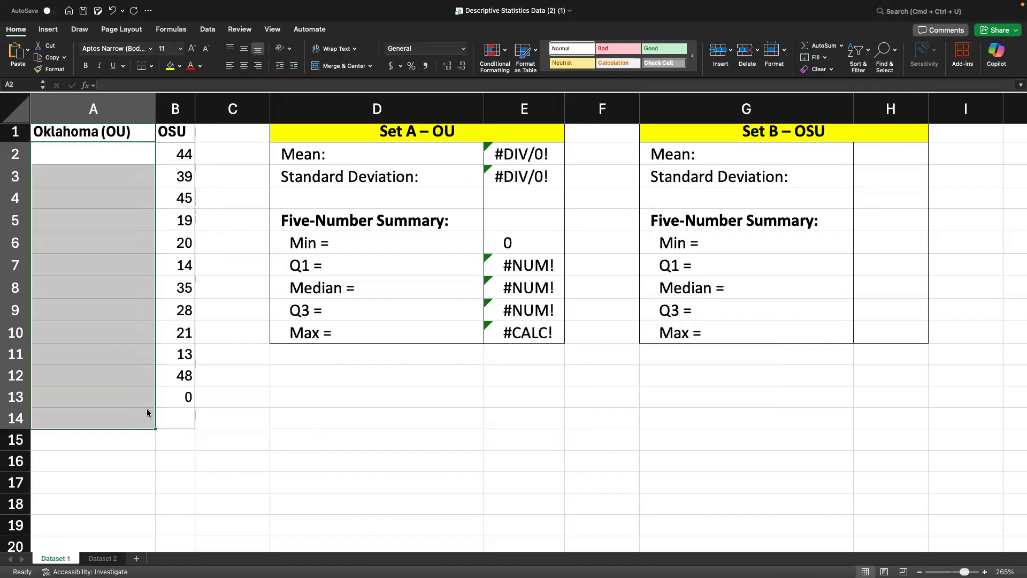
{"action": "key", "text": "super+z"}
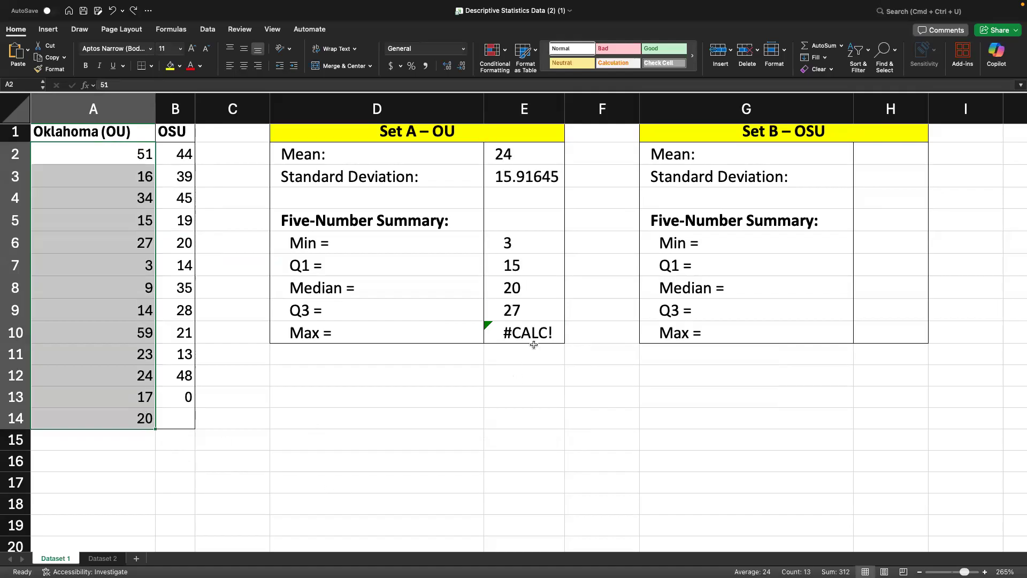
{"action": "left_click", "coordinate": [531, 337]}
{"action": "key", "text": "Delete"}
Calculate the OU maximum in cell E10 with the MAX function over the scores in A2:A14.
{"action": "type", "text": "="}
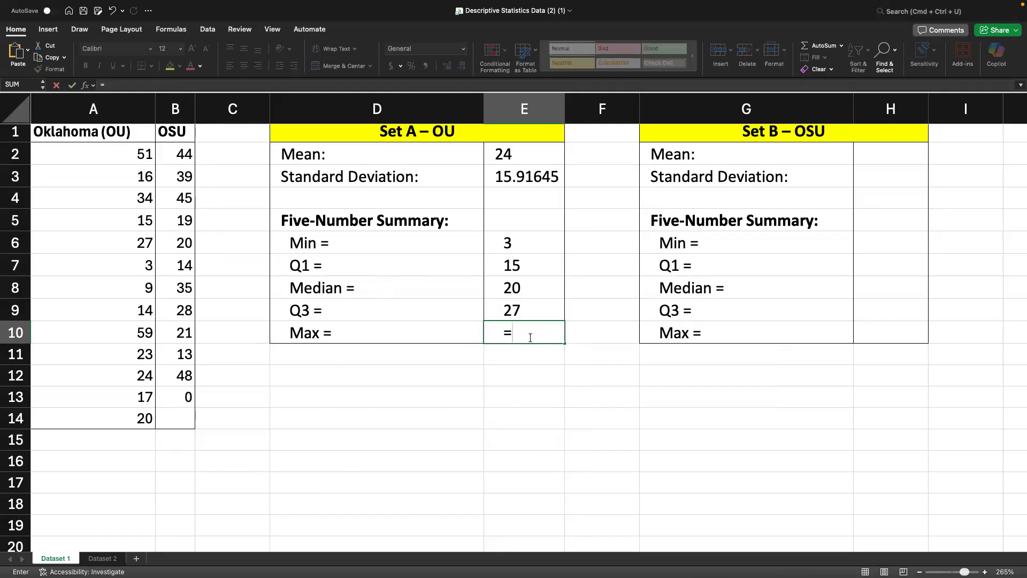
{"action": "type", "text": "max"}
{"action": "key", "text": "Tab"}
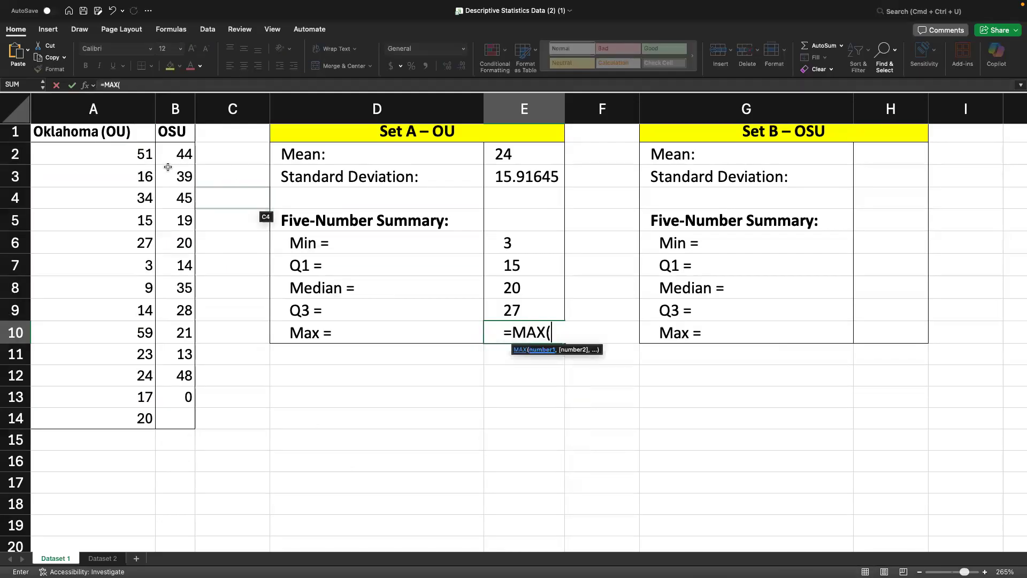
{"action": "left_click_drag", "start_coordinate": [137, 153], "coordinate": [150, 413]}
{"action": "type", "text": ")"}
{"action": "key", "text": "Return"}
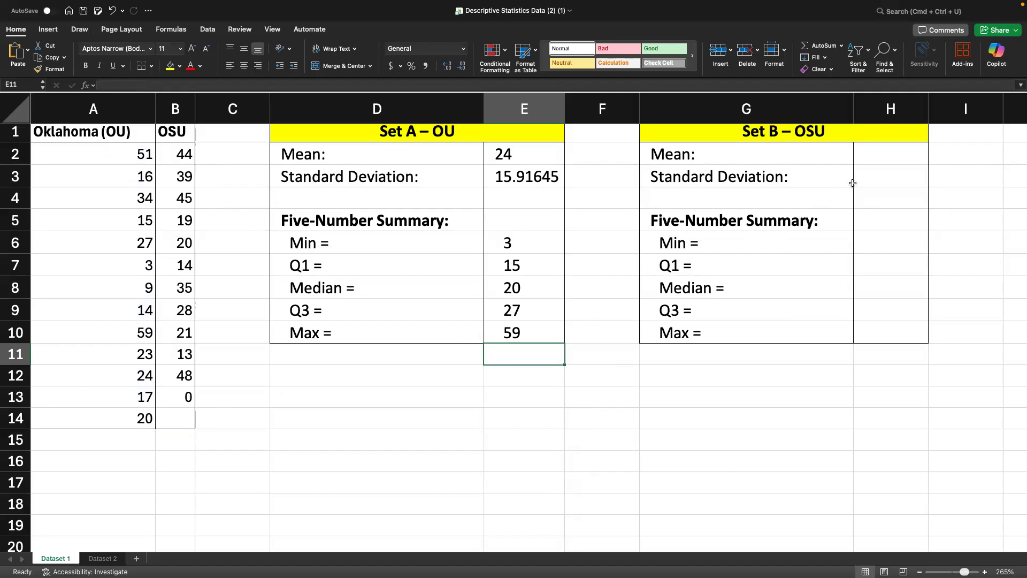
Calculate the OSU mean in cell H2 with the formula =AVERAGE(B2:B13).
{"action": "scroll", "coordinate": [852, 182], "scroll_direction": "right", "scroll_amount": 1}
{"action": "left_click", "coordinate": [867, 157]}
{"action": "type", "text": "="}
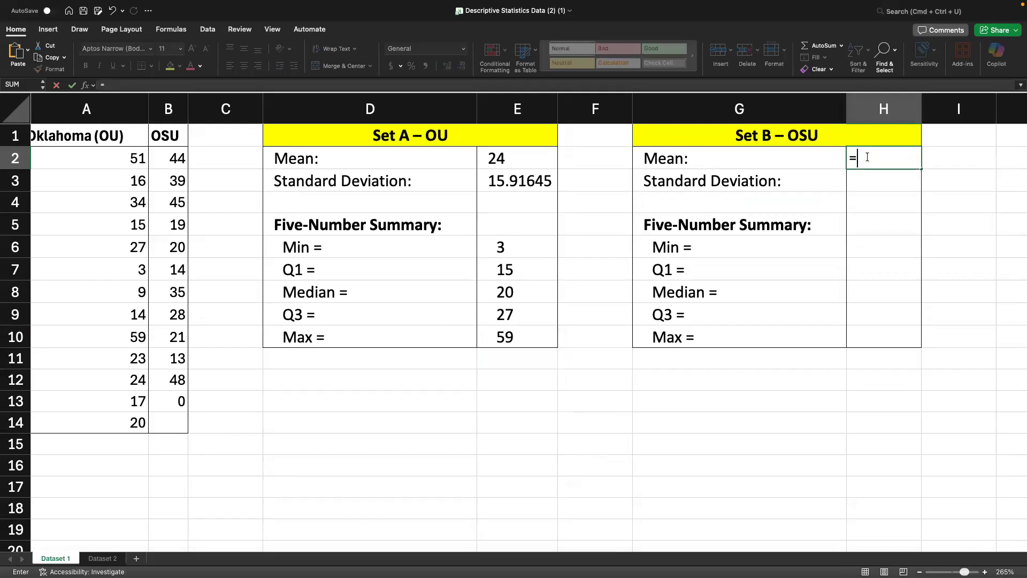
{"action": "type", "text": "ave"}
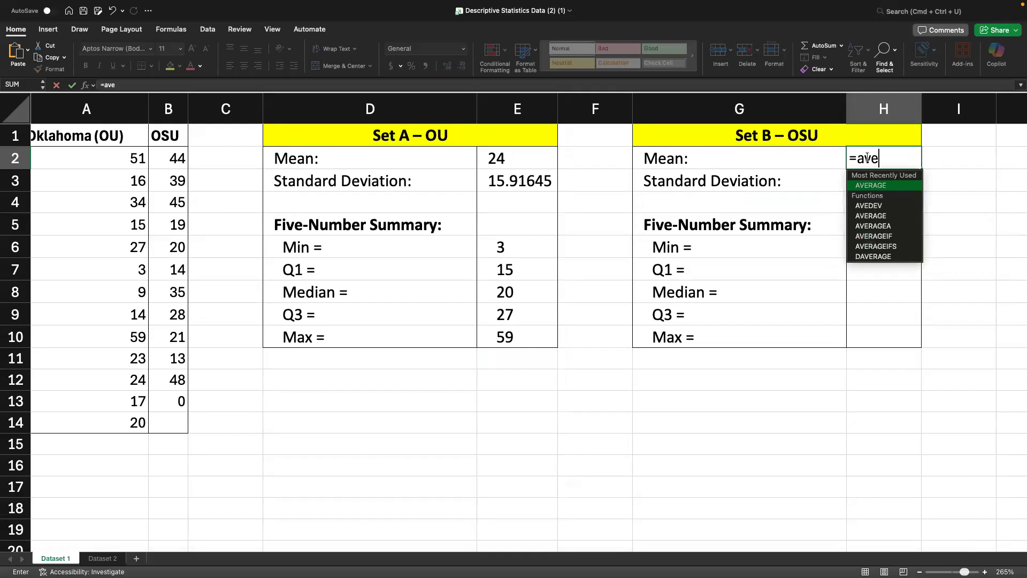
{"action": "key", "text": "Tab"}
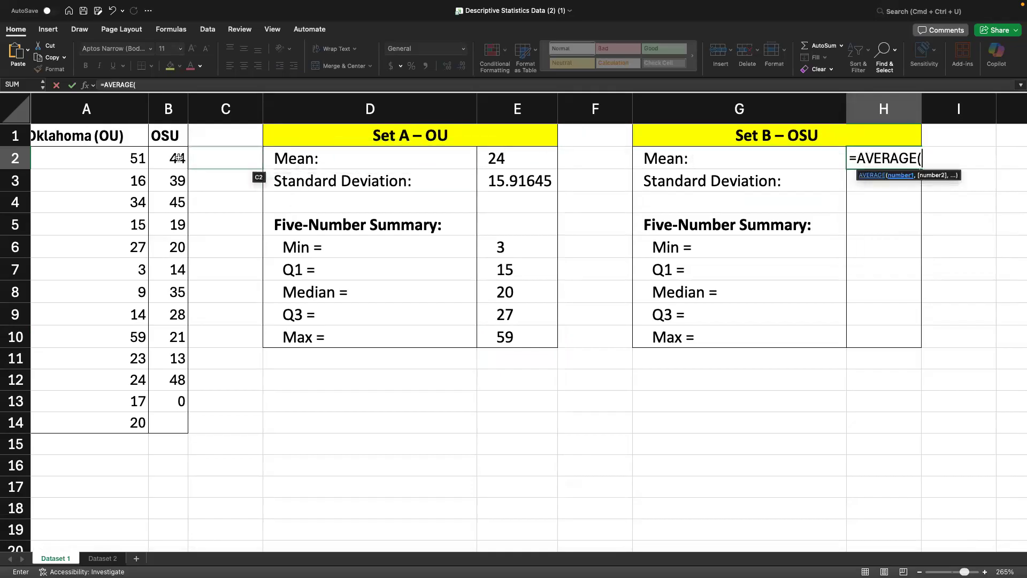
{"action": "left_click_drag", "start_coordinate": [178, 159], "coordinate": [186, 399]}
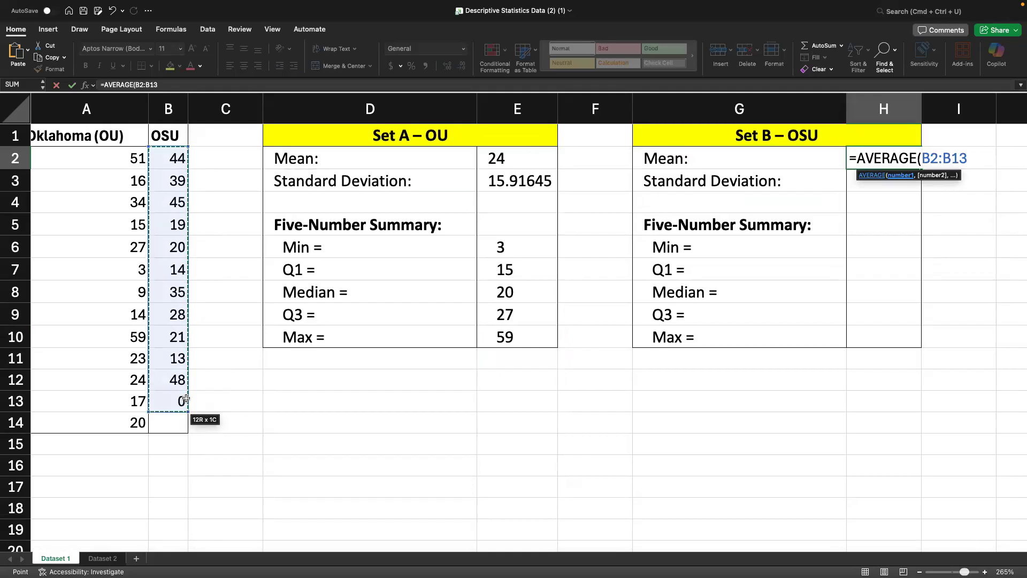
{"action": "type", "text": ")"}
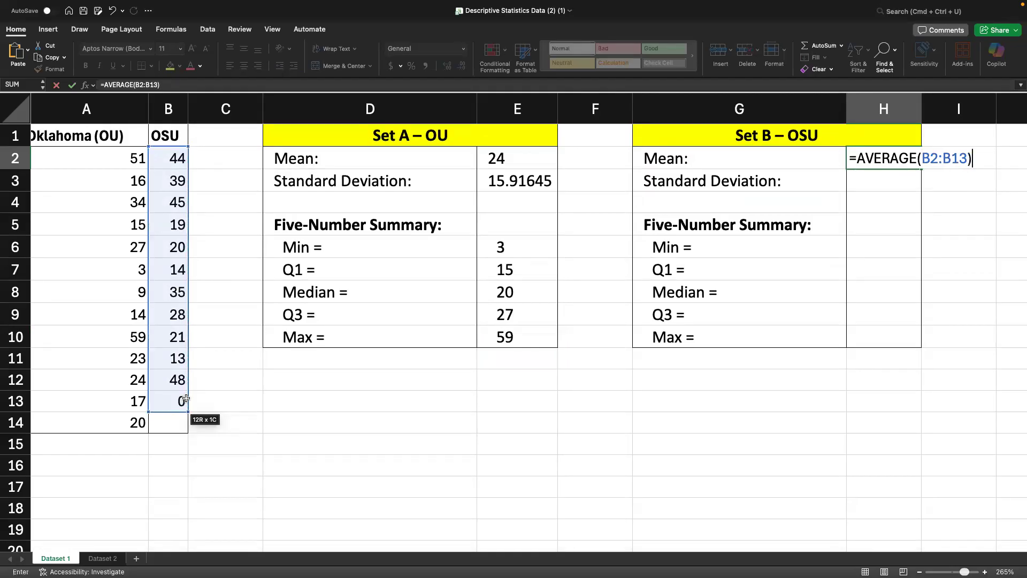
{"action": "key", "text": "Return"}
Calculate the OSU standard deviation in cell H3 with the formula =STDEV(B2:B13).
{"action": "type", "text": "=std"}
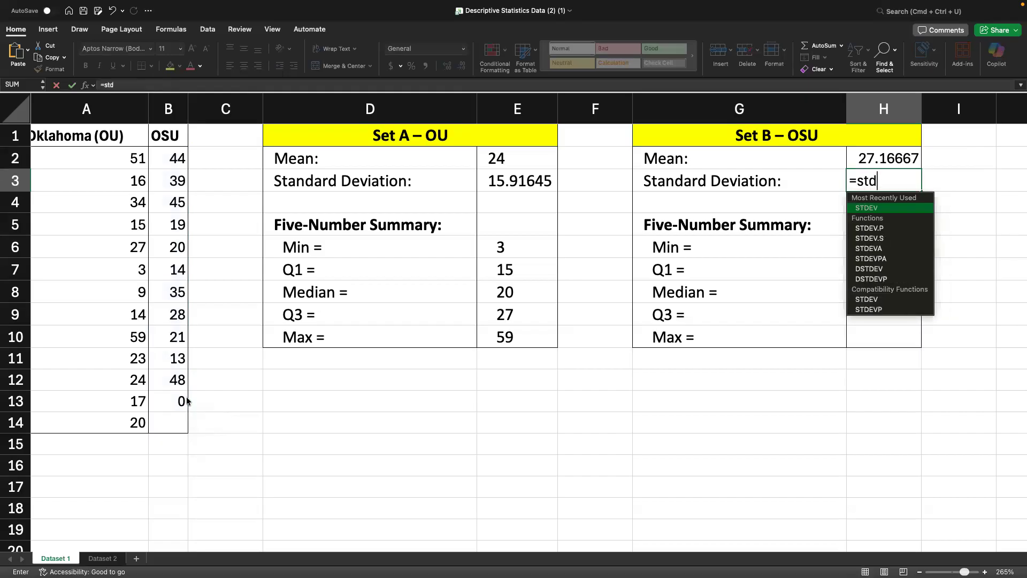
{"action": "key", "text": "Tab"}
{"action": "left_click_drag", "start_coordinate": [167, 158], "coordinate": [171, 394]}
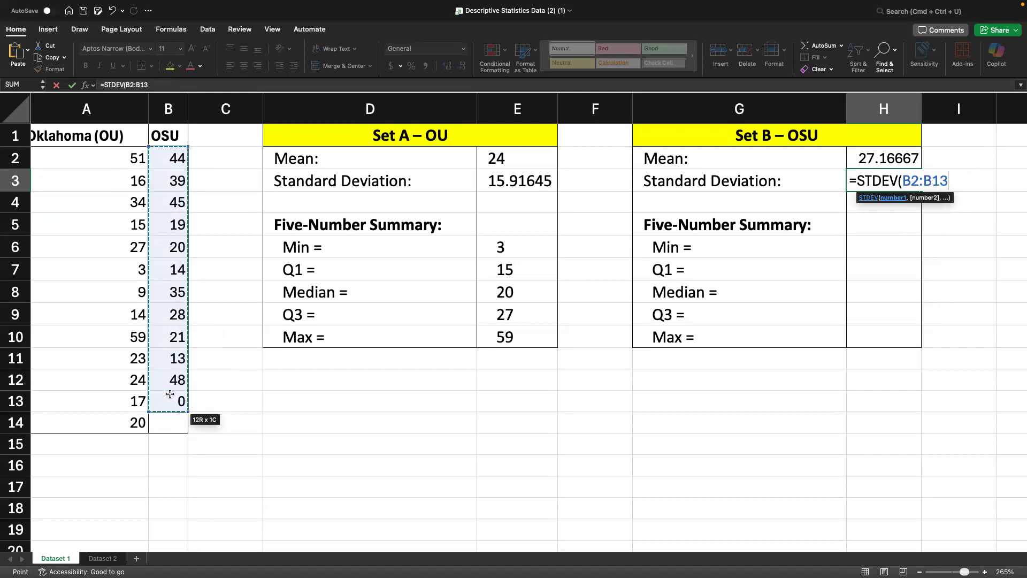
{"action": "type", "text": ")"}
{"action": "key", "text": "Return"}
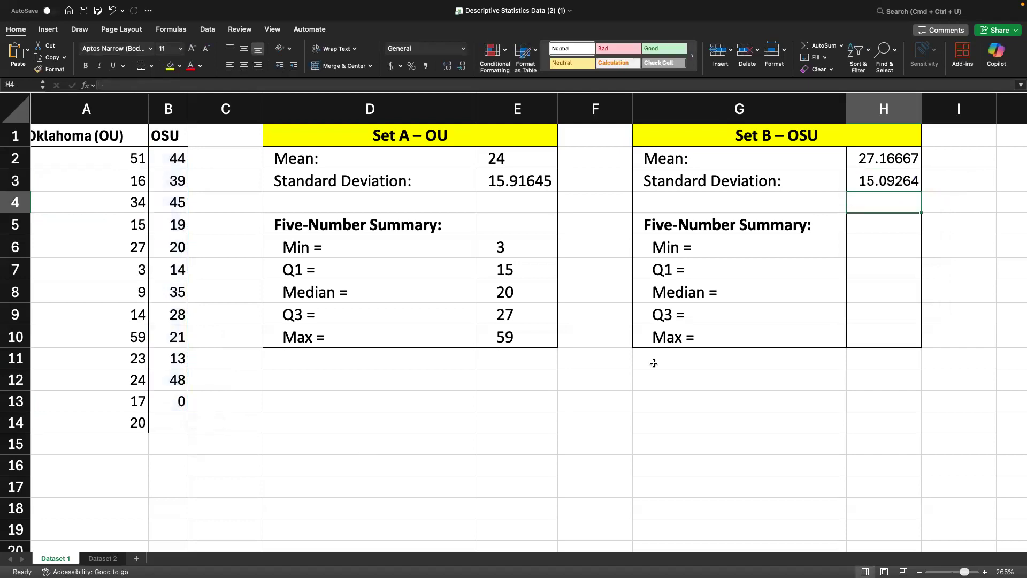
Calculate the OSU minimum in cell H6 with the formula =QUARTILE(B2:B13,0).
{"action": "left_click", "coordinate": [878, 240]}
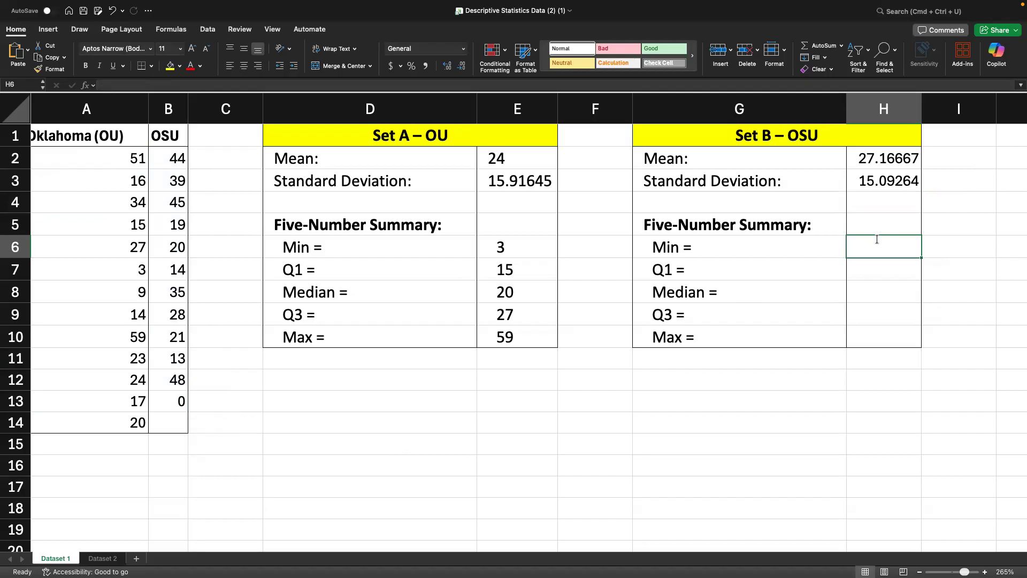
{"action": "type", "text": "=q"}
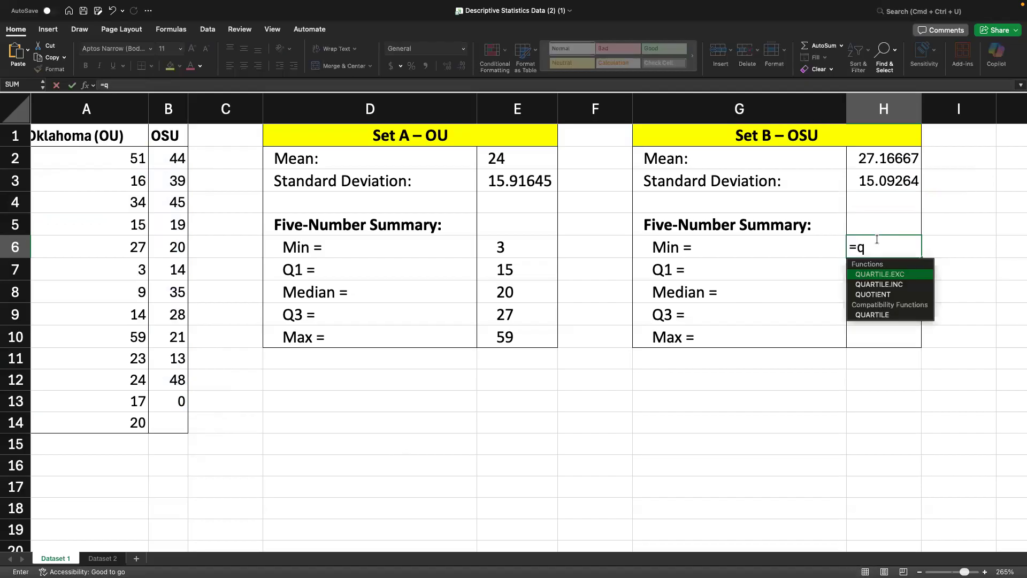
{"action": "key", "text": "Down"}
{"action": "key", "text": "Down"}
{"action": "key", "text": "Down"}
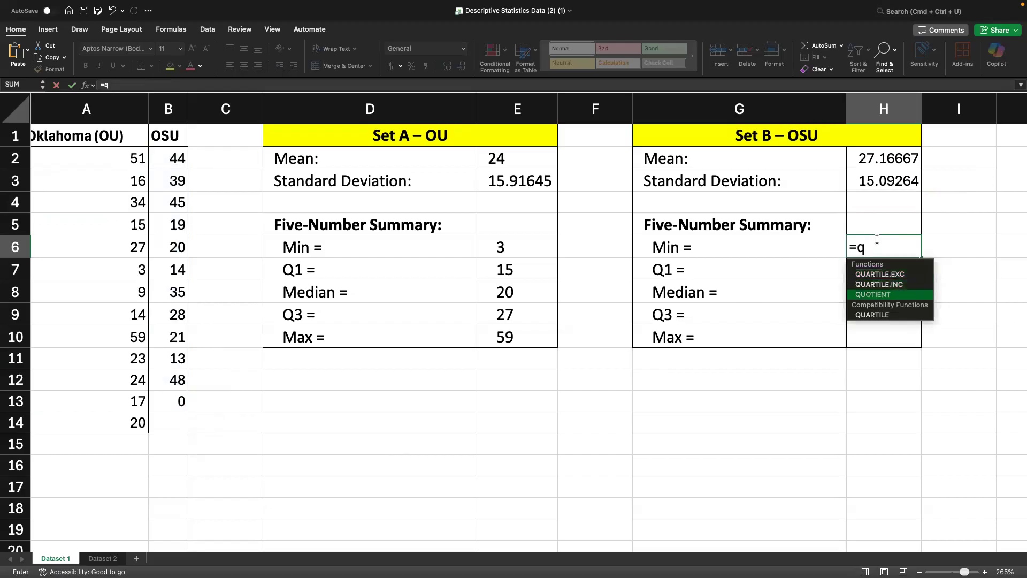
{"action": "key", "text": "Tab"}
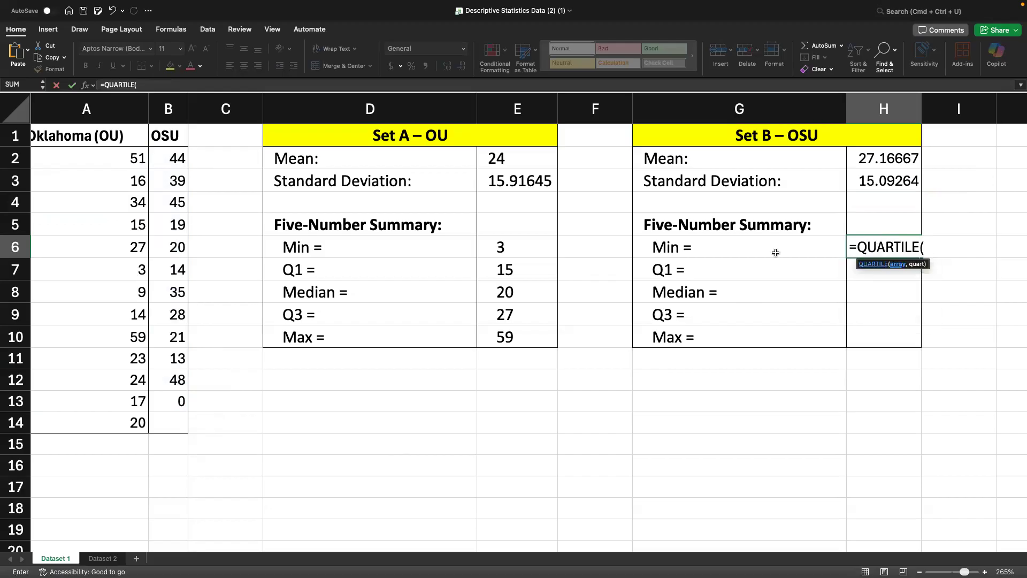
{"action": "left_click_drag", "start_coordinate": [168, 151], "coordinate": [178, 396]}
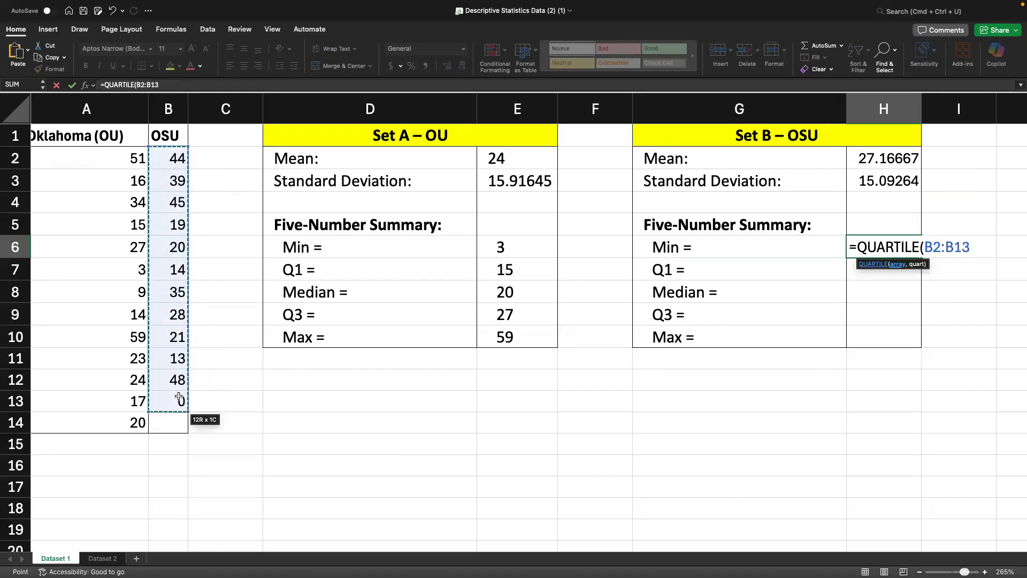
{"action": "type", "text": ","}
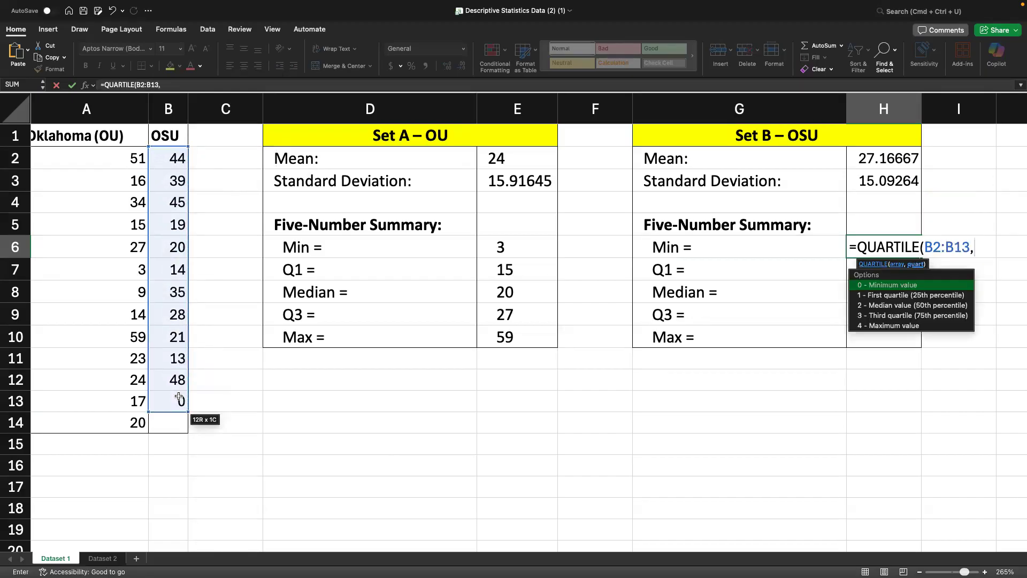
{"action": "type", "text": "0"}
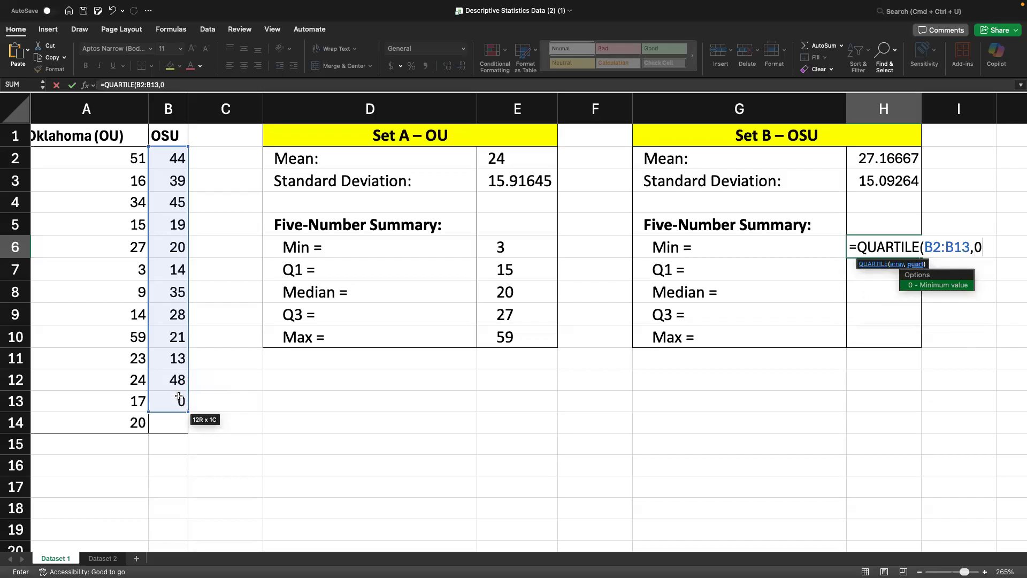
{"action": "type", "text": ")"}
{"action": "key", "text": "Return"}
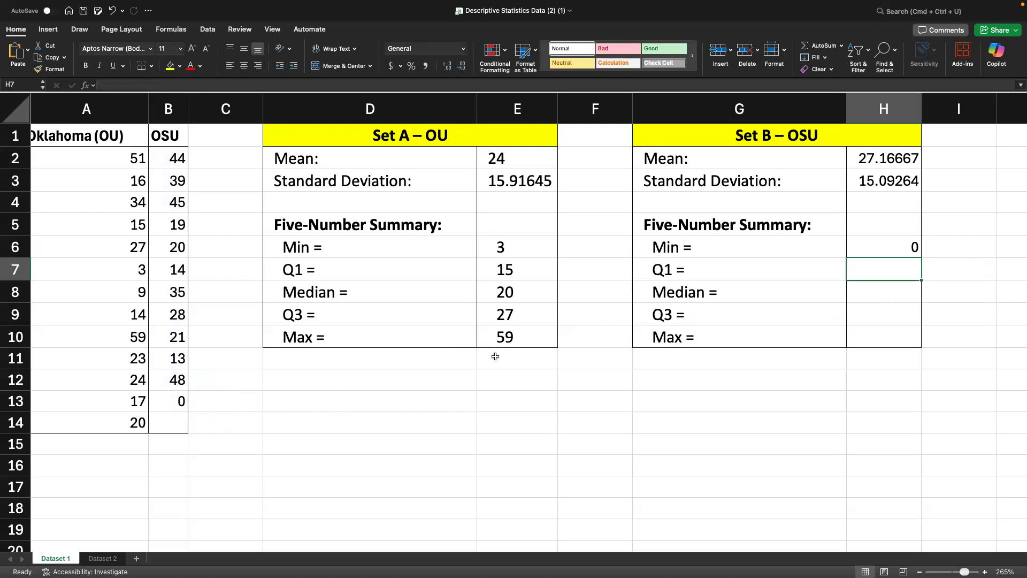
Calculate the OSU first quartile in cell H7 with the formula =QUARTILE(B2:B13,1).
{"action": "type", "text": "="}
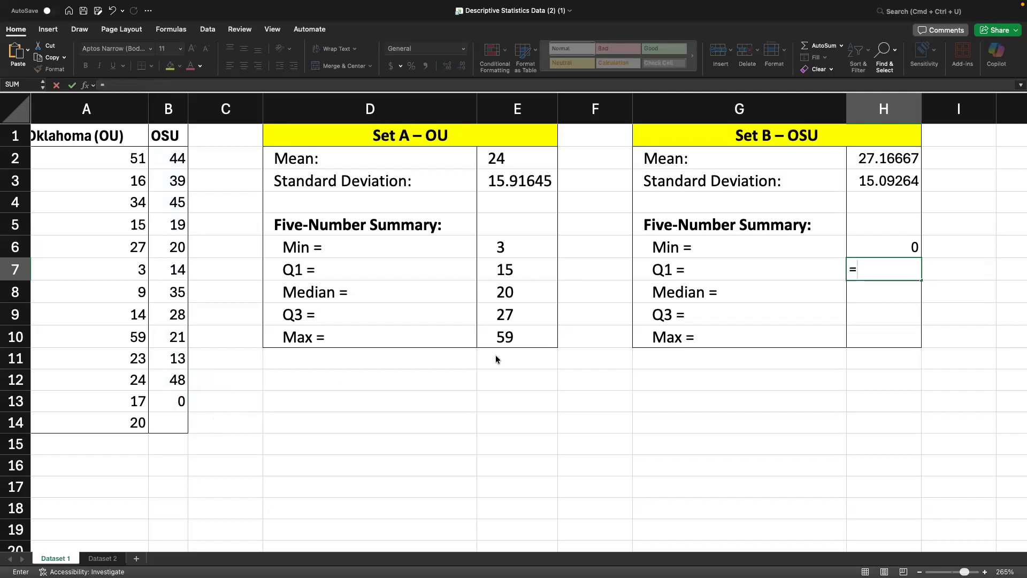
{"action": "type", "text": "qu"}
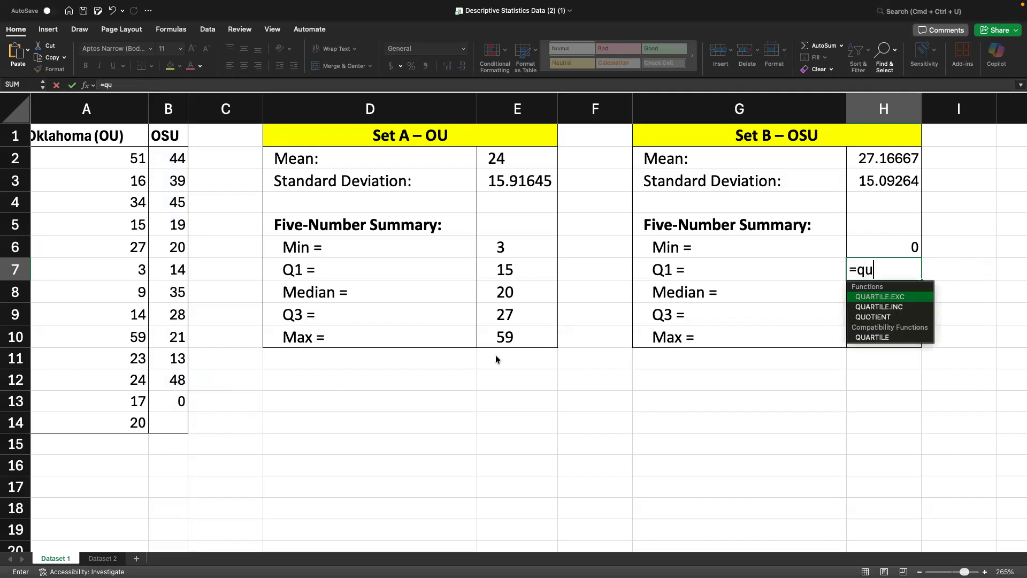
{"action": "key", "text": "Down"}
{"action": "key", "text": "Down"}
{"action": "key", "text": "Down"}
{"action": "key", "text": "Tab"}
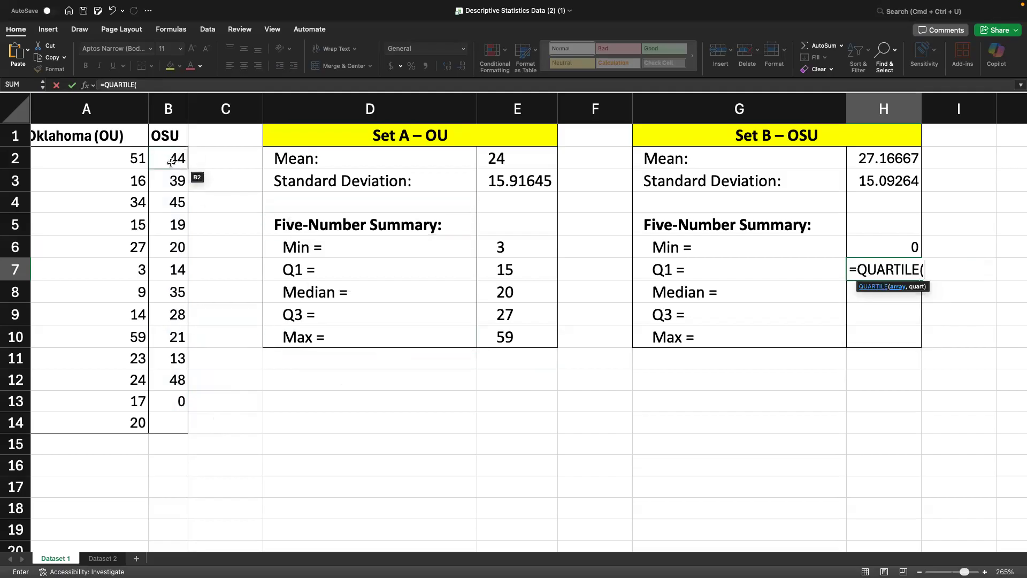
{"action": "left_click_drag", "start_coordinate": [174, 159], "coordinate": [180, 399]}
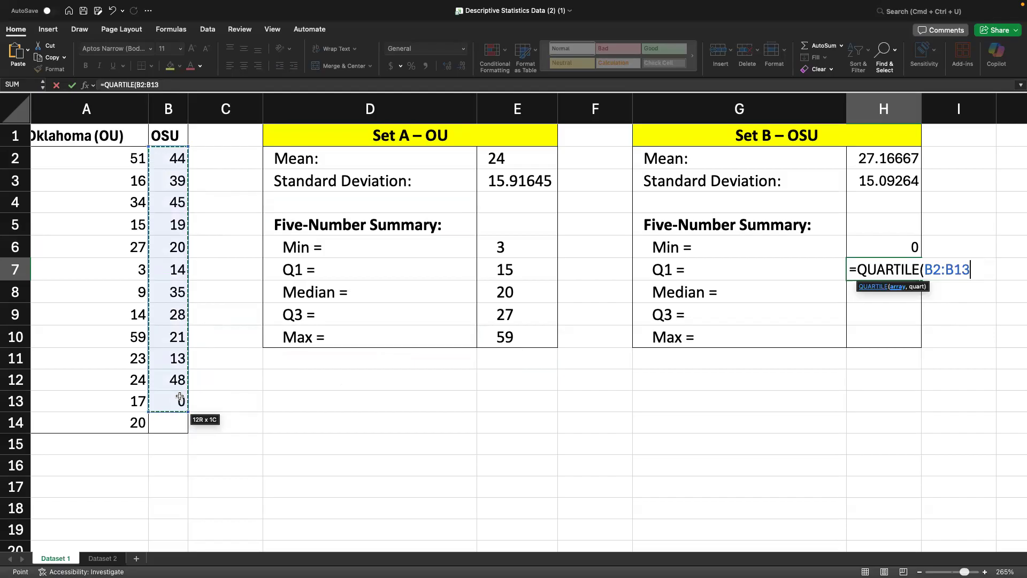
{"action": "type", "text": ",1)"}
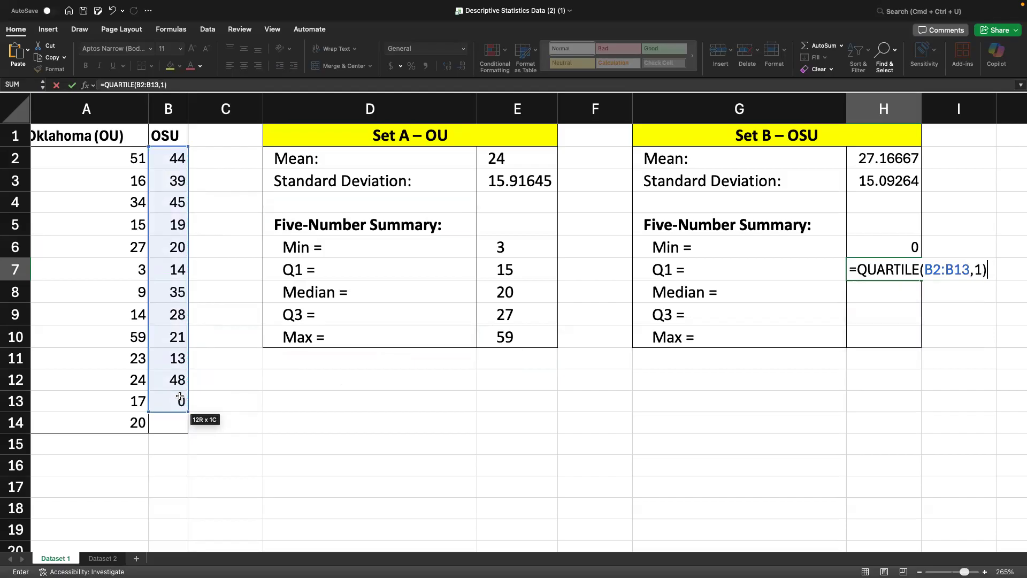
{"action": "key", "text": "Return"}
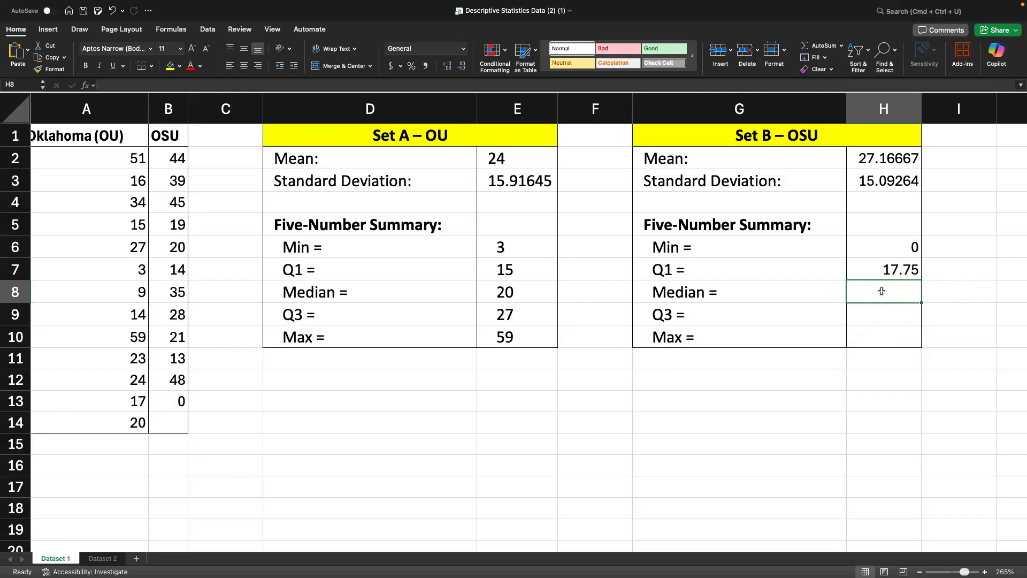
Calculate the OSU median in cell H8 with the formula =QUARTILE(B2:B13,2).
{"action": "type", "text": "="}
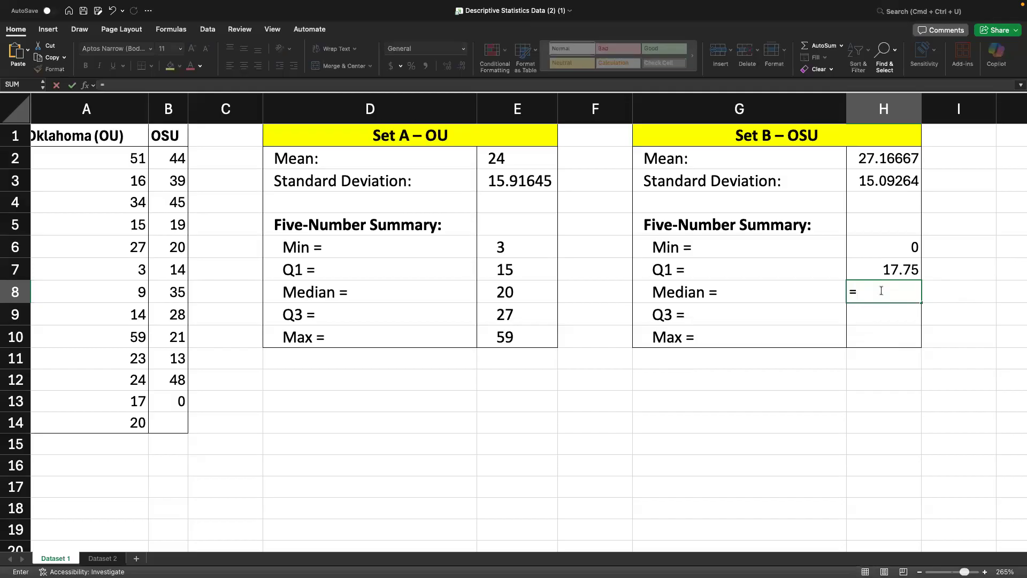
{"action": "type", "text": "q"}
{"action": "key", "text": "Down"}
{"action": "key", "text": "Down"}
{"action": "key", "text": "Down"}
{"action": "key", "text": "Tab"}
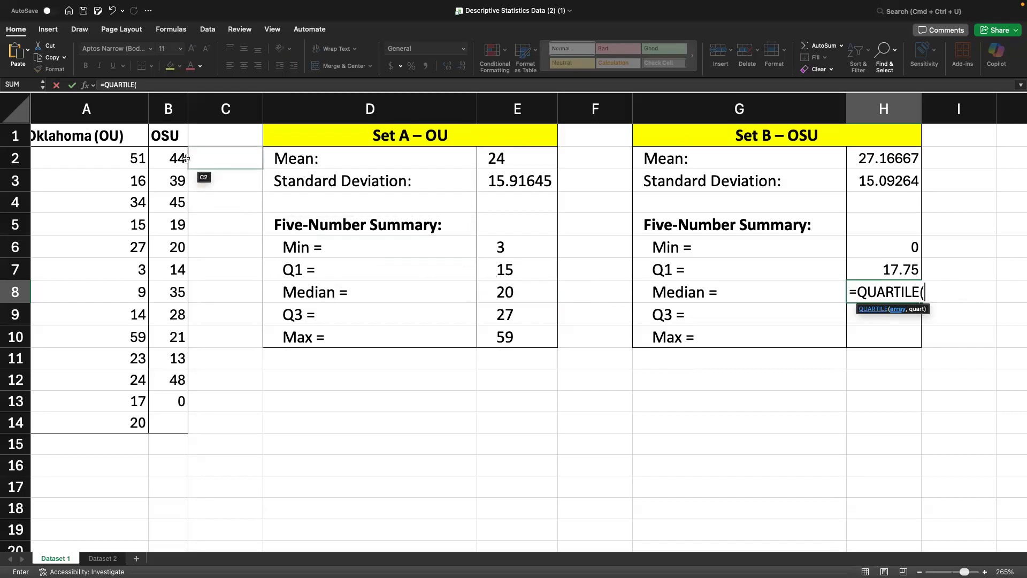
{"action": "left_click_drag", "start_coordinate": [177, 158], "coordinate": [177, 397]}
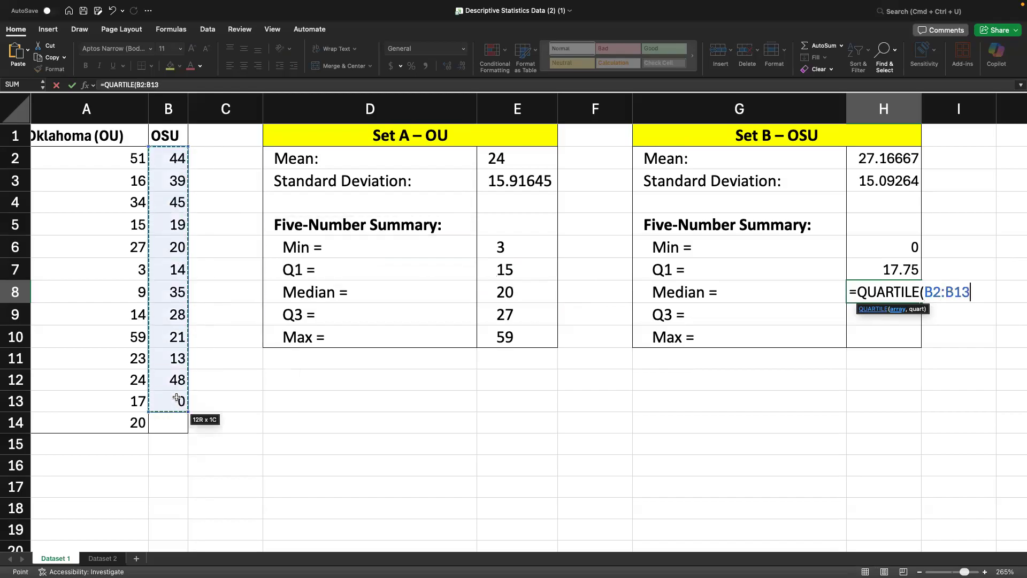
{"action": "type", "text": ","}
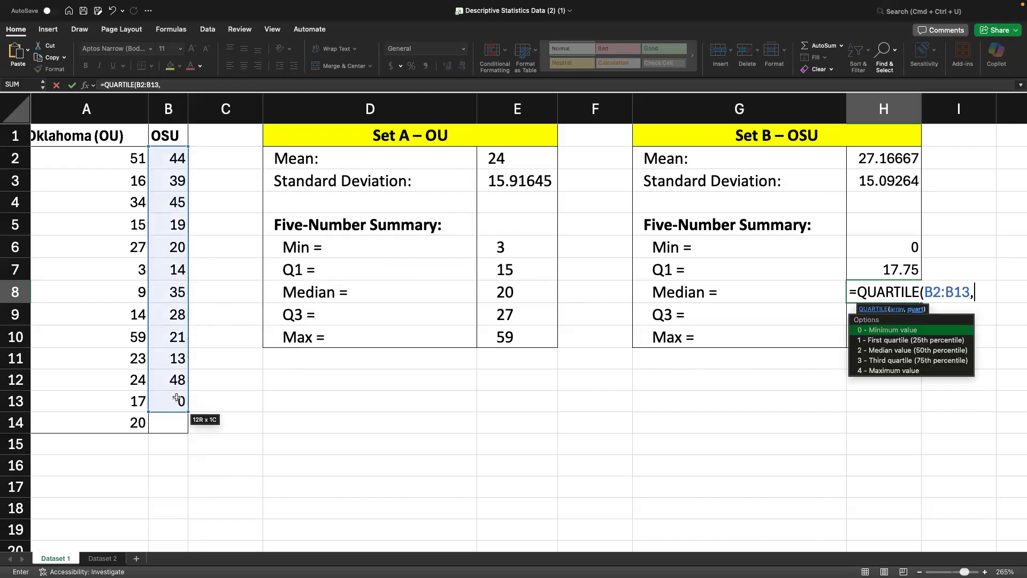
{"action": "type", "text": "2"}
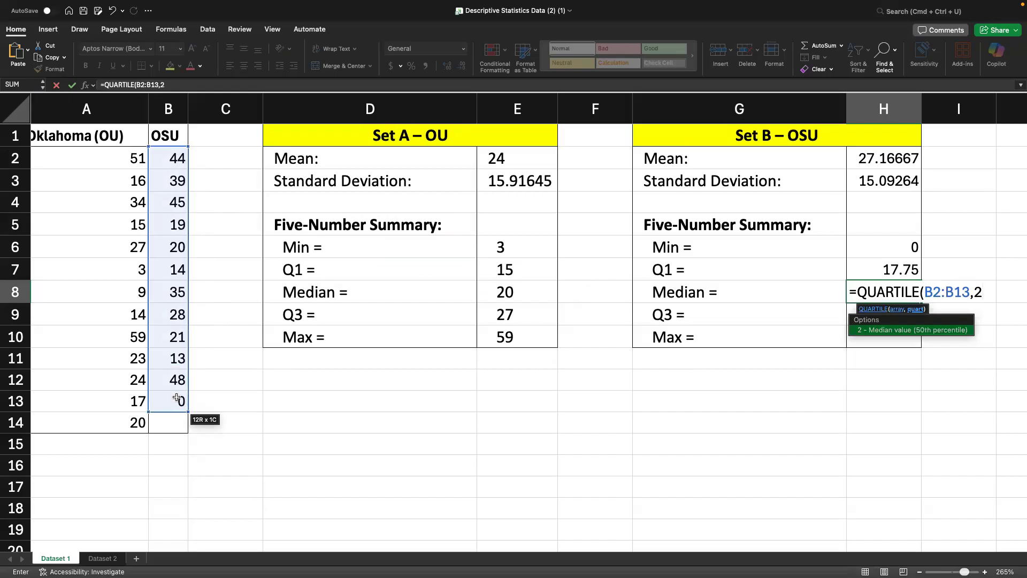
{"action": "type", "text": ")"}
{"action": "key", "text": "Return"}
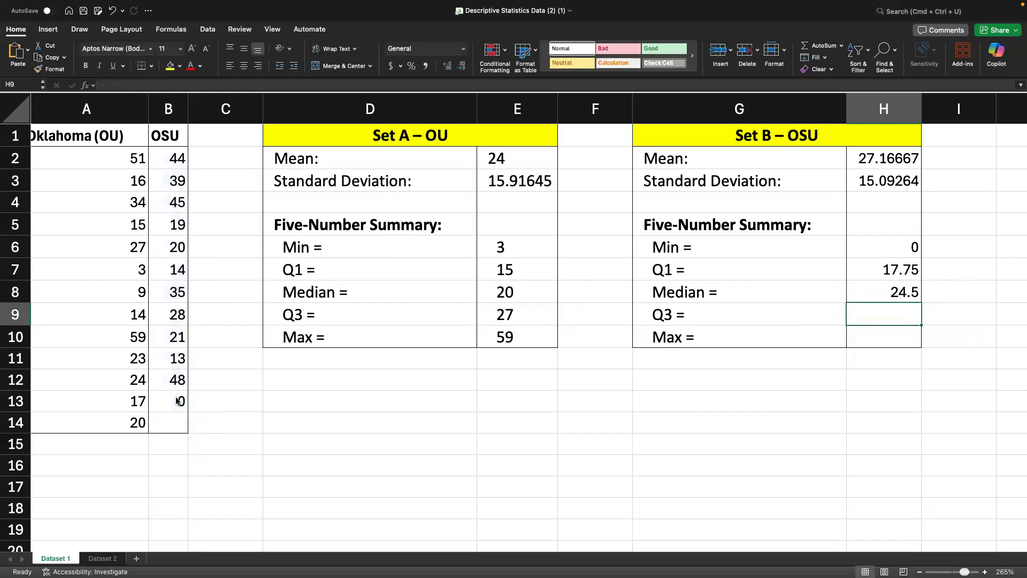
Calculate the OSU third quartile in cell H9 with the formula =QUARTILE(B2:B13,3).
{"action": "type", "text": "=qu"}
{"action": "key", "text": "Down"}
{"action": "key", "text": "Down"}
{"action": "key", "text": "Down"}
{"action": "key", "text": "Tab"}
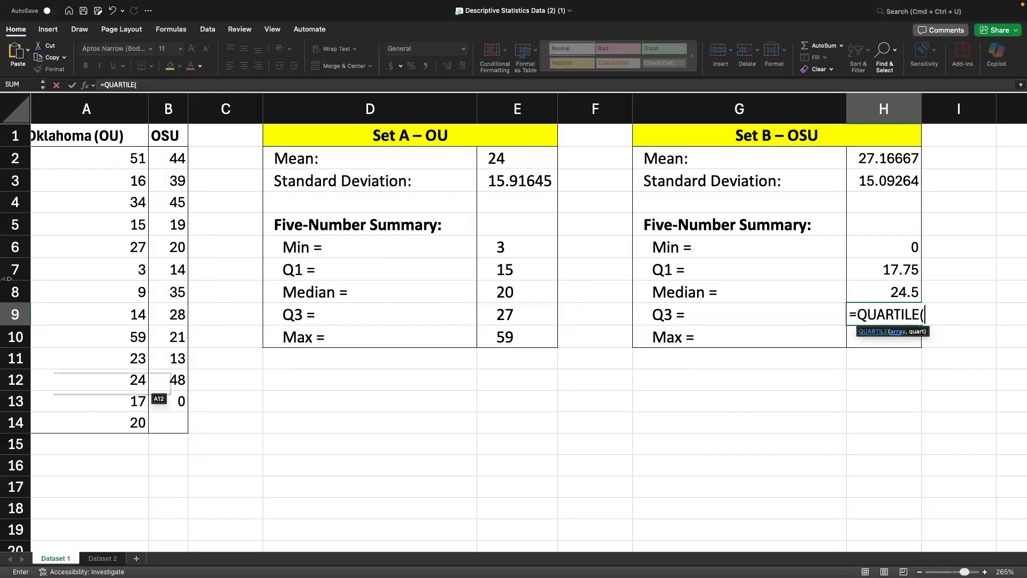
{"action": "left_click_drag", "start_coordinate": [171, 157], "coordinate": [174, 391]}
{"action": "type", "text": ",3"}
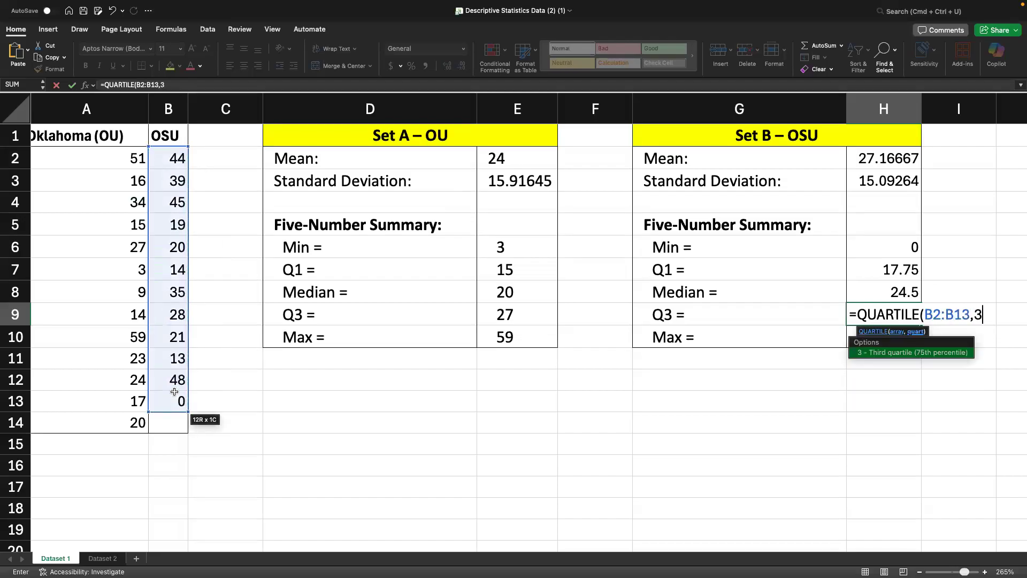
{"action": "type", "text": ")"}
{"action": "key", "text": "Return"}
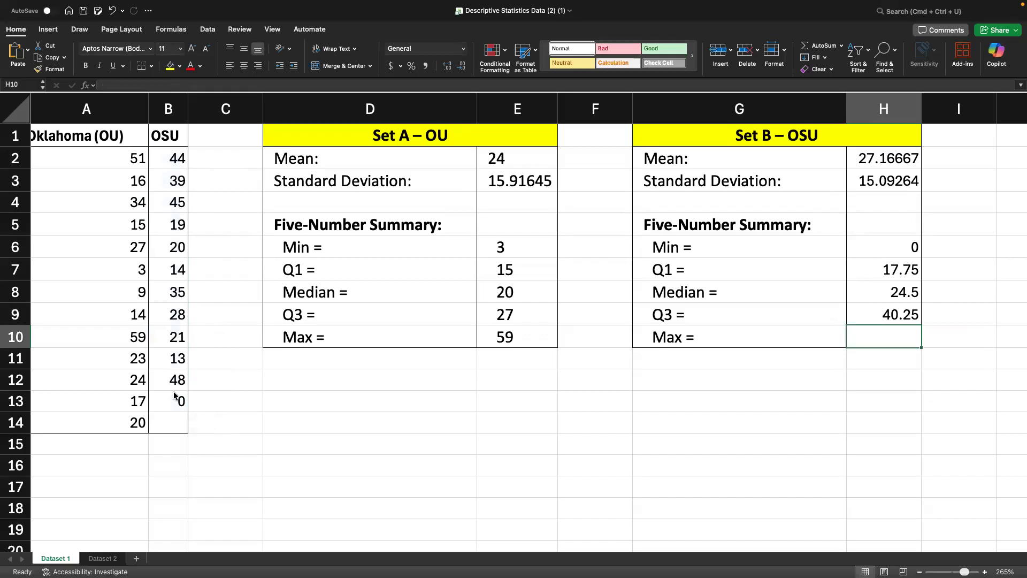
Calculate the OSU maximum in cell H10 with the formula =QUARTILE(B2:B13,4).
{"action": "type", "text": "="}
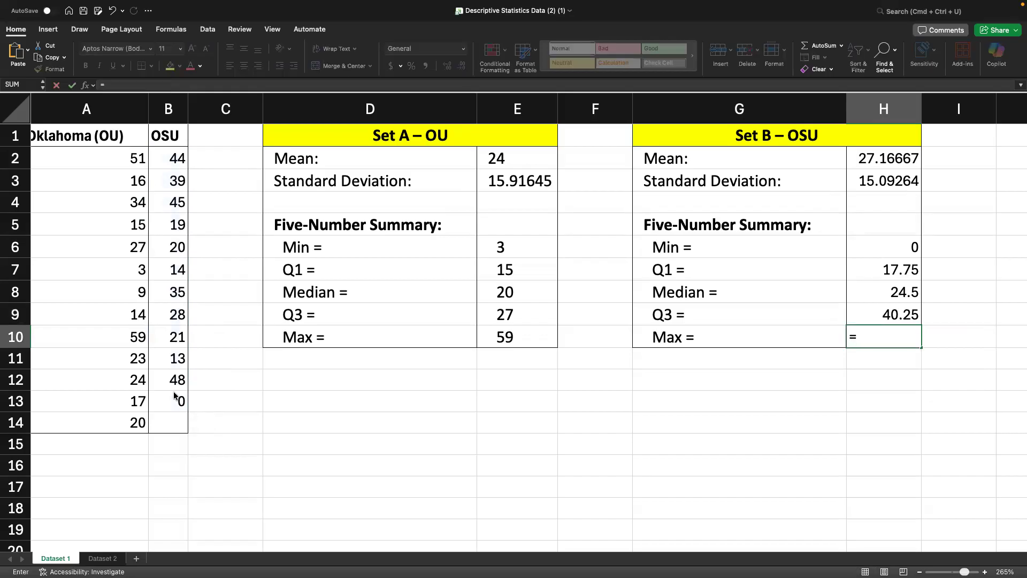
{"action": "type", "text": "q"}
{"action": "key", "text": "Down"}
{"action": "key", "text": "Down"}
{"action": "key", "text": "Down"}
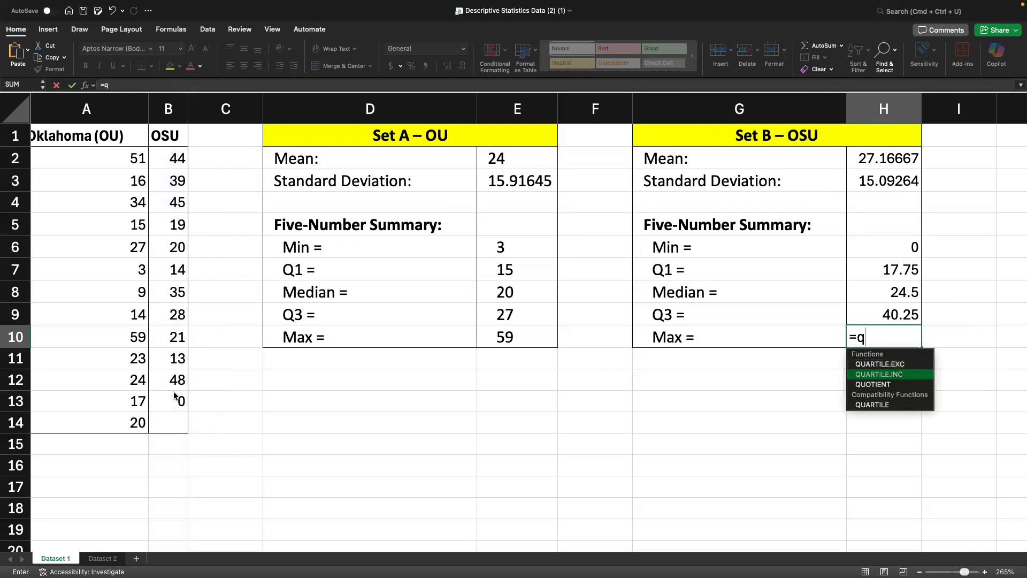
{"action": "key", "text": "Tab"}
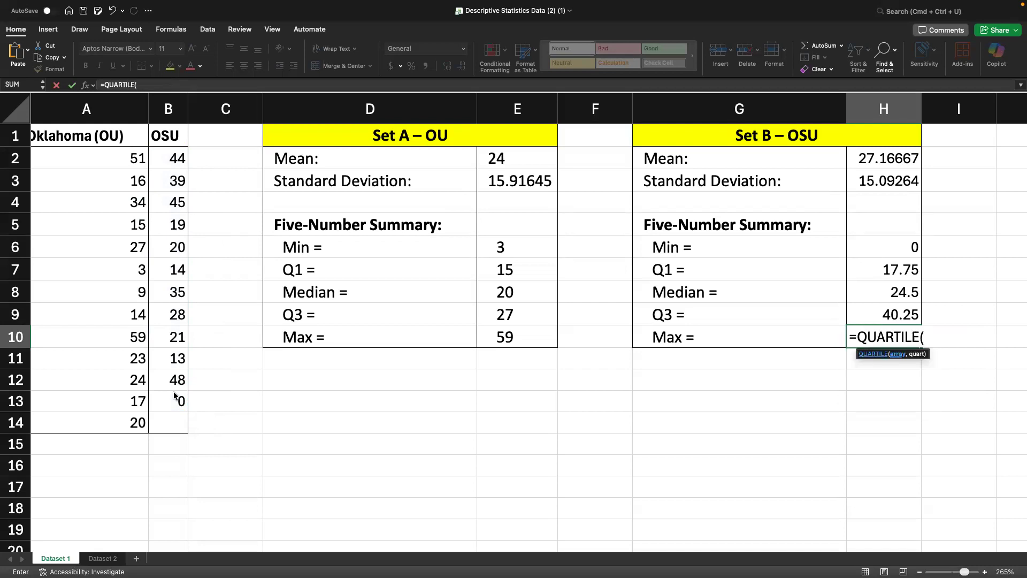
{"action": "left_click_drag", "start_coordinate": [177, 158], "coordinate": [188, 392]}
{"action": "type", "text": ","}
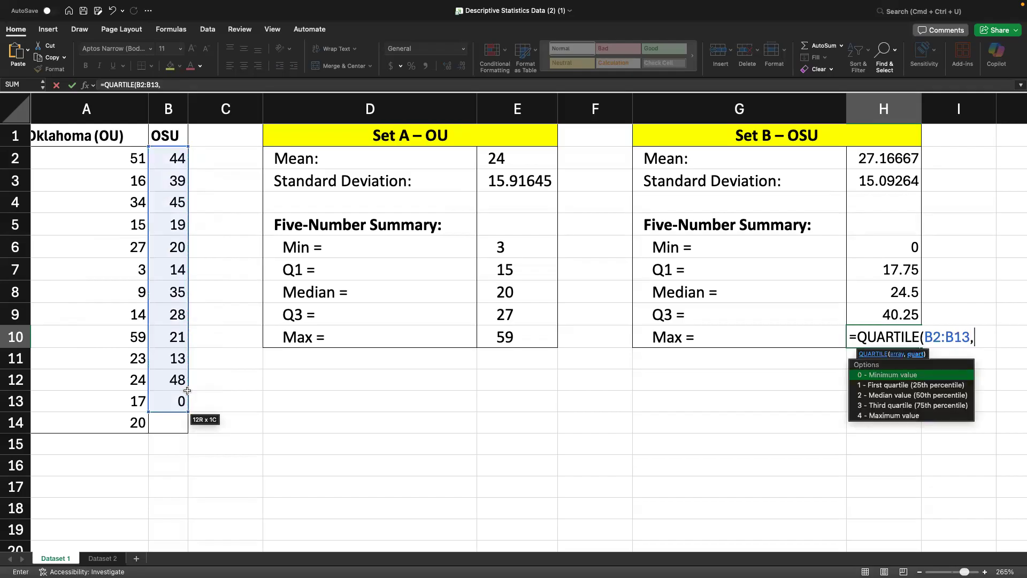
{"action": "type", "text": "4"}
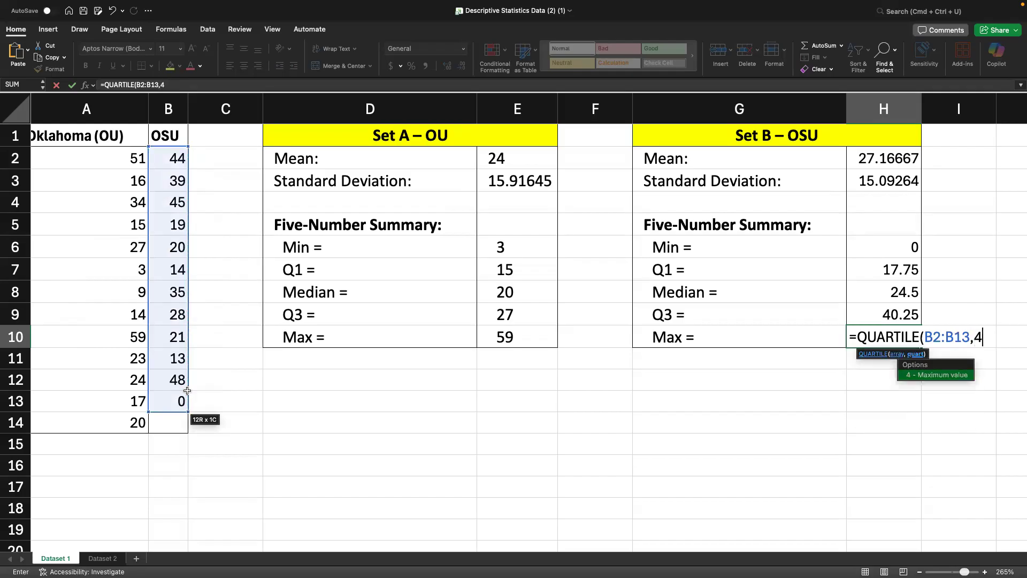
{"action": "type", "text": ")"}
{"action": "key", "text": "Return"}
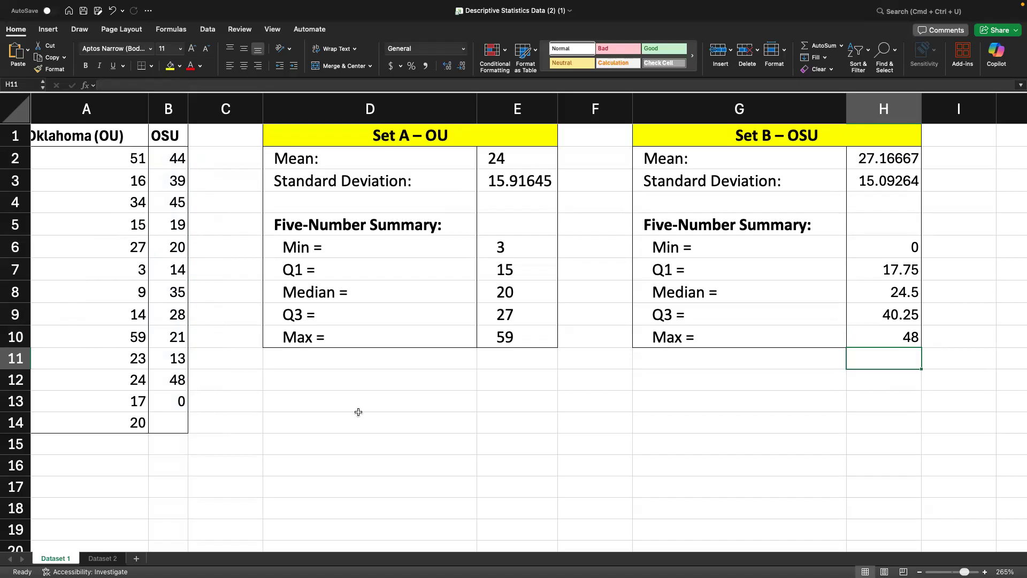
{"action": "scroll", "coordinate": [358, 412], "scroll_direction": "down", "scroll_amount": 3}
{"action": "scroll", "coordinate": [358, 412], "scroll_direction": "up", "scroll_amount": 3}
{"action": "scroll", "coordinate": [358, 412], "scroll_direction": "left", "scroll_amount": 1}
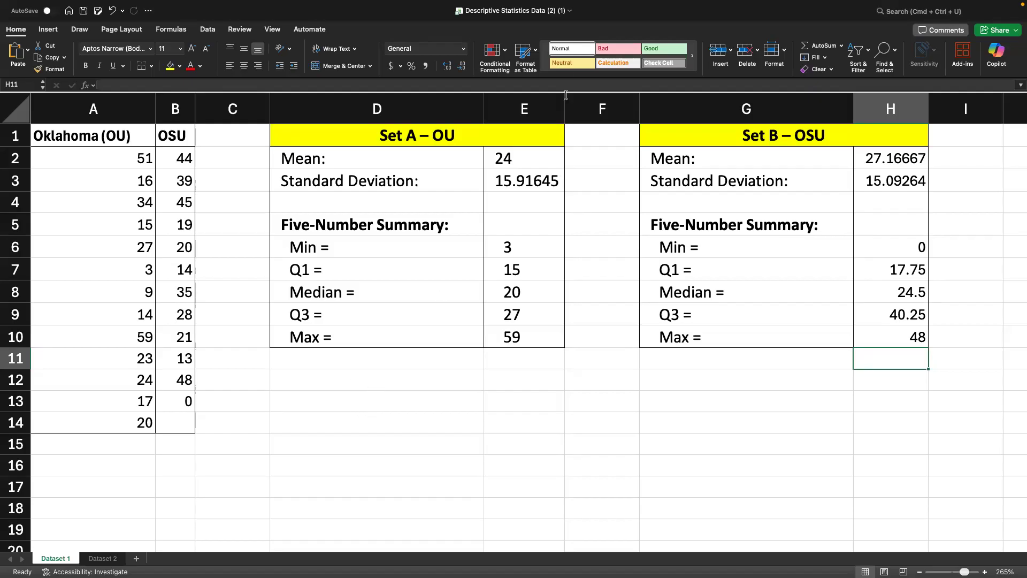
{"action": "mouse_move", "coordinate": [556, 2]}
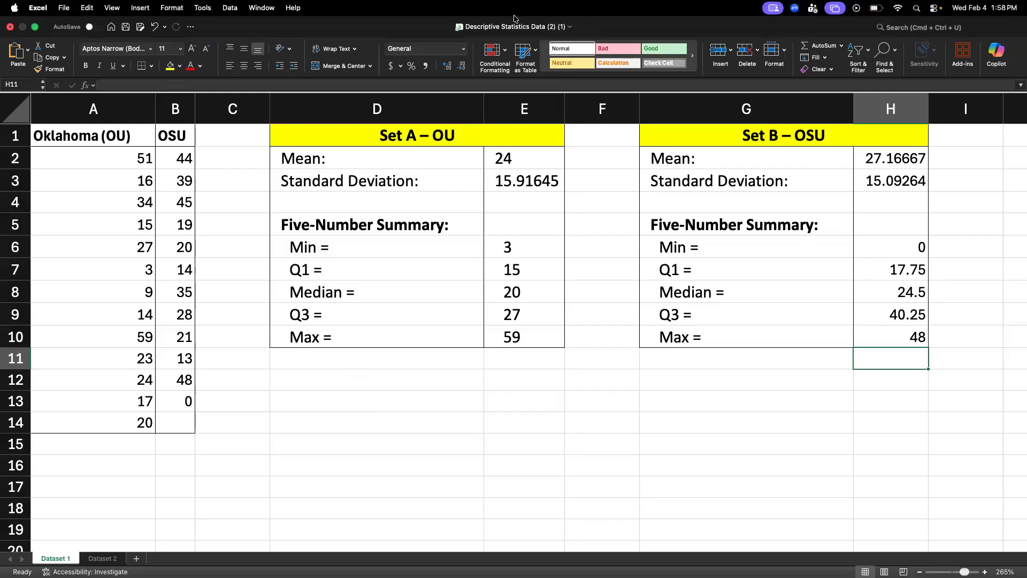